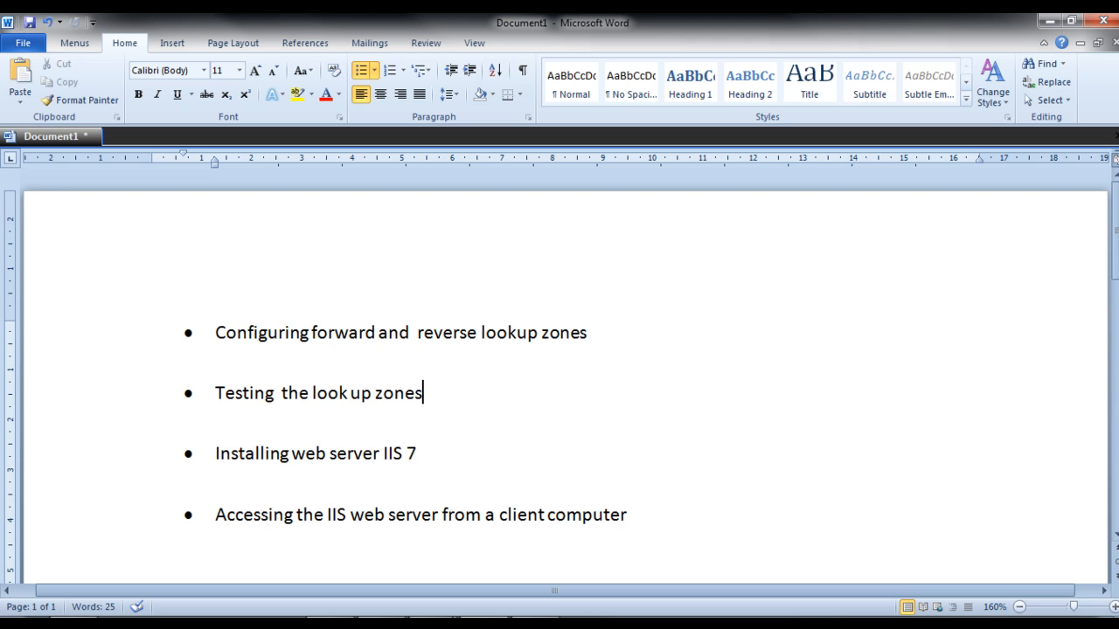
Switch to the server2k8 virtual machine and select the SERV2K8 DNS server in Server Manager.
left_click_drag(1117, 103, 435, 40)
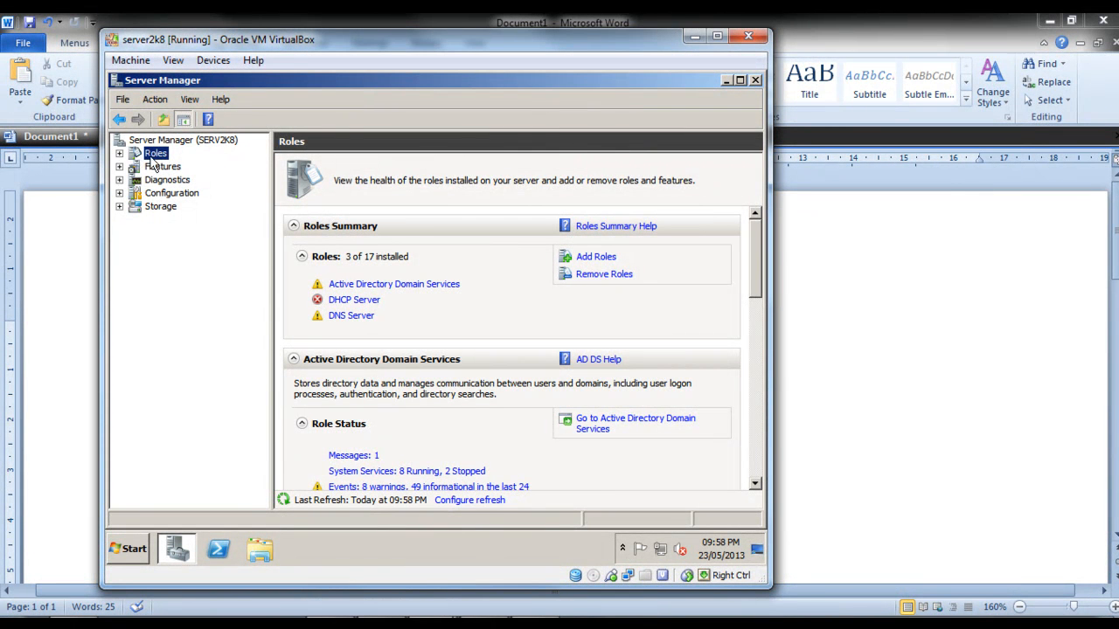
left_click(120, 153)
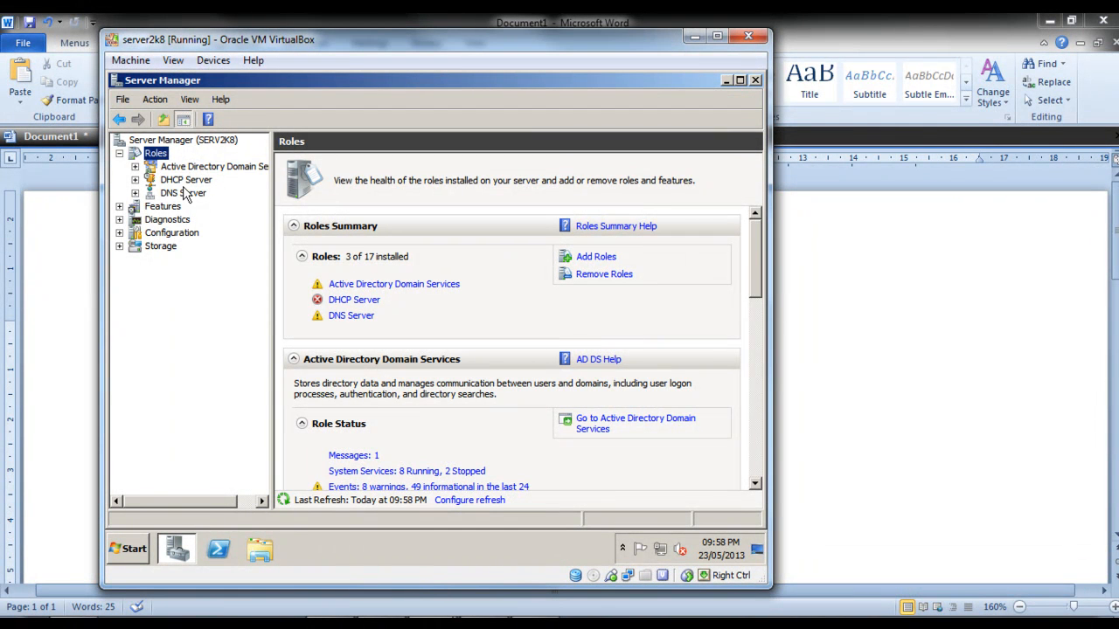
left_click(135, 192)
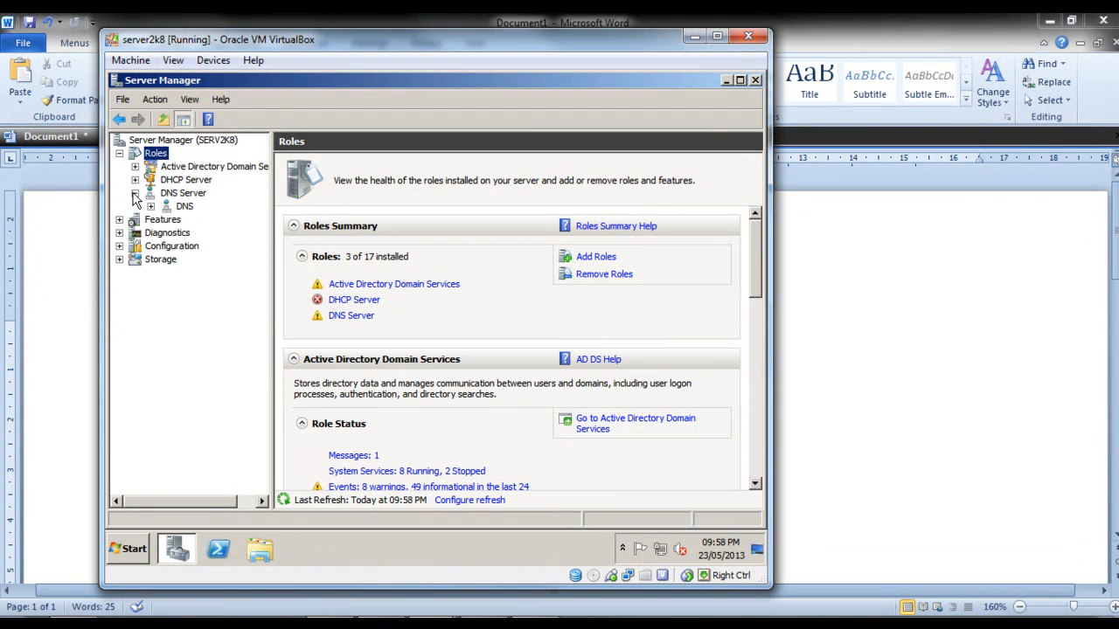
left_click(151, 206)
left_click(208, 223)
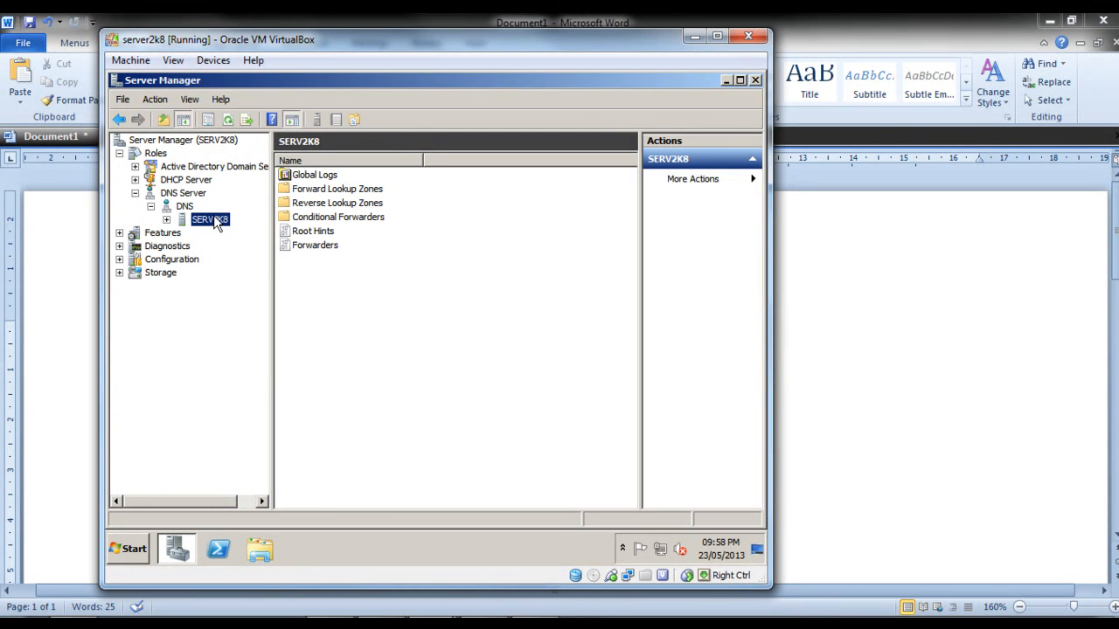
Start a new forward lookup zone as an Active Directory-stored primary zone, replicated to all DNS servers on domain controllers in the jarro.com domain.
right_click(210, 228)
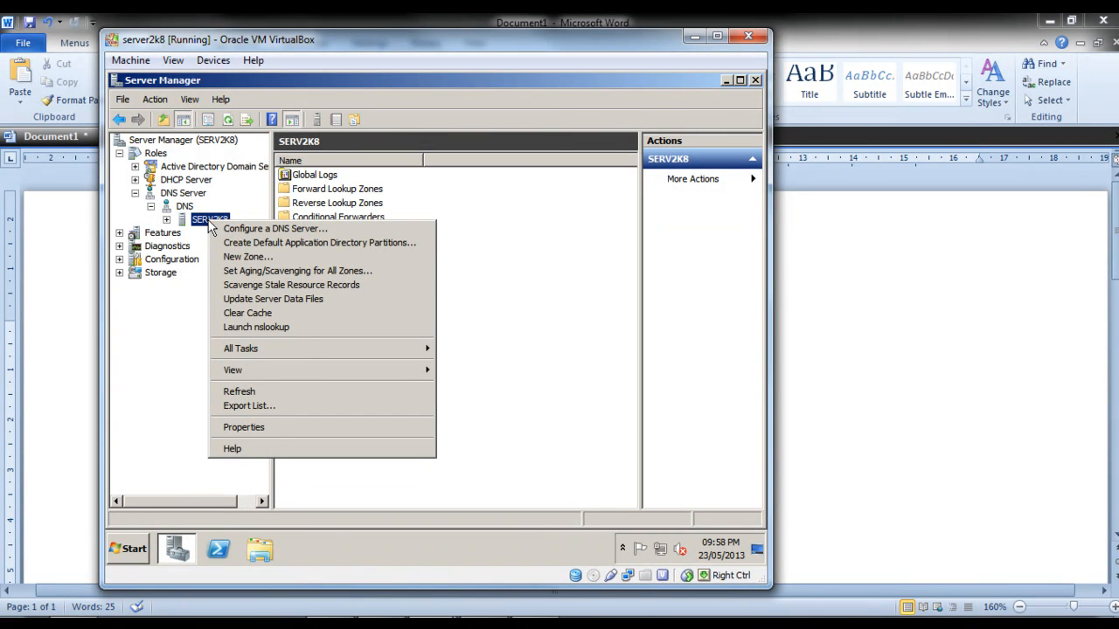
left_click(244, 257)
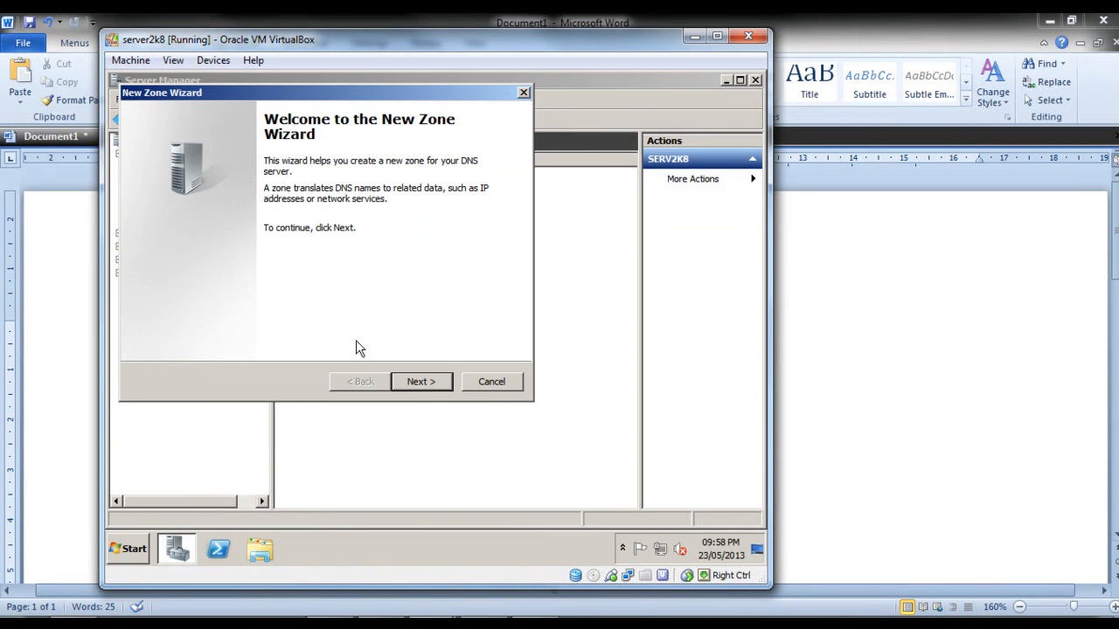
left_click(417, 382)
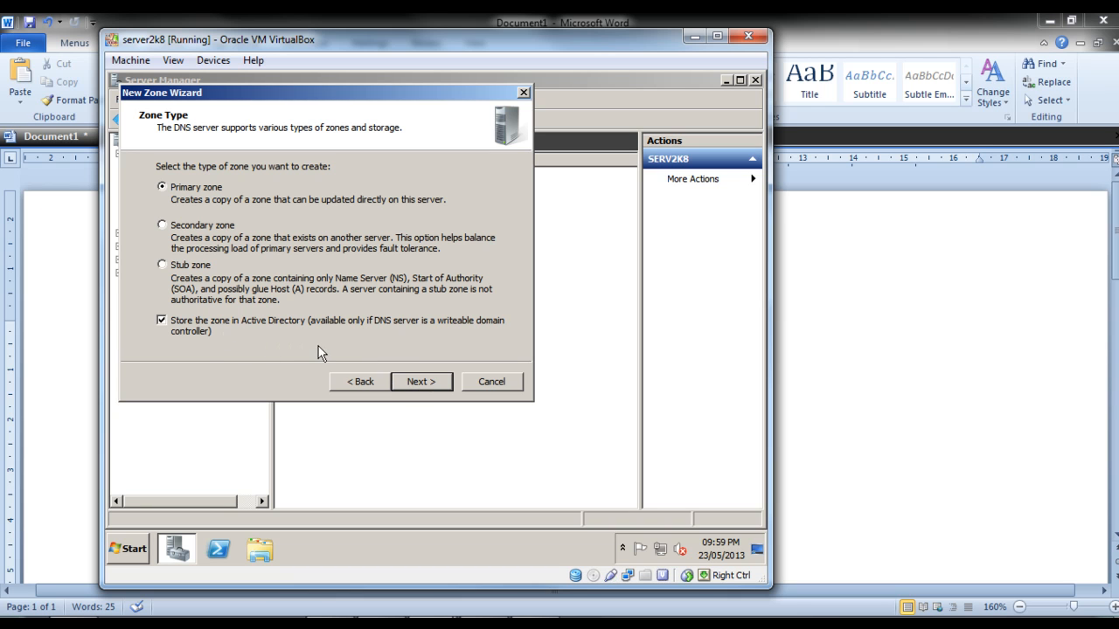
left_click(420, 382)
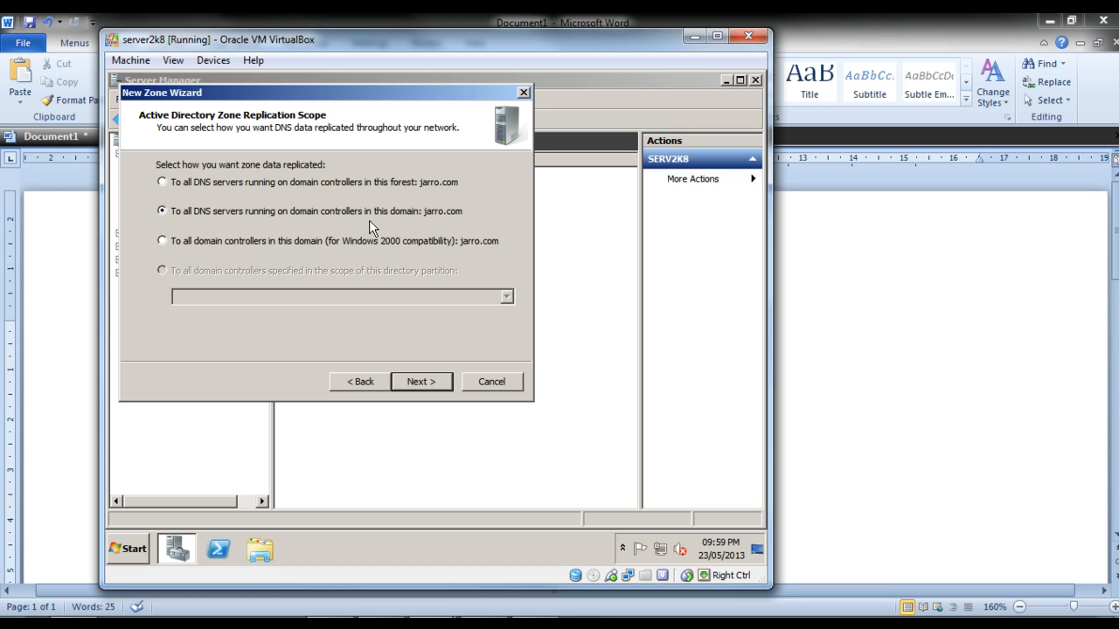
left_click(419, 383)
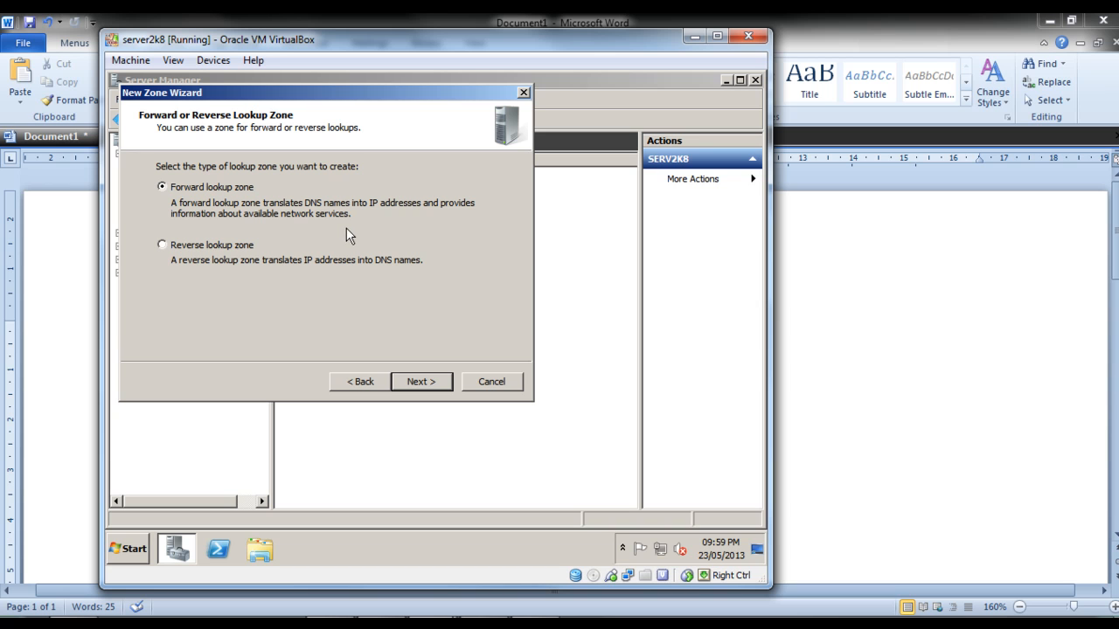
left_click(416, 380)
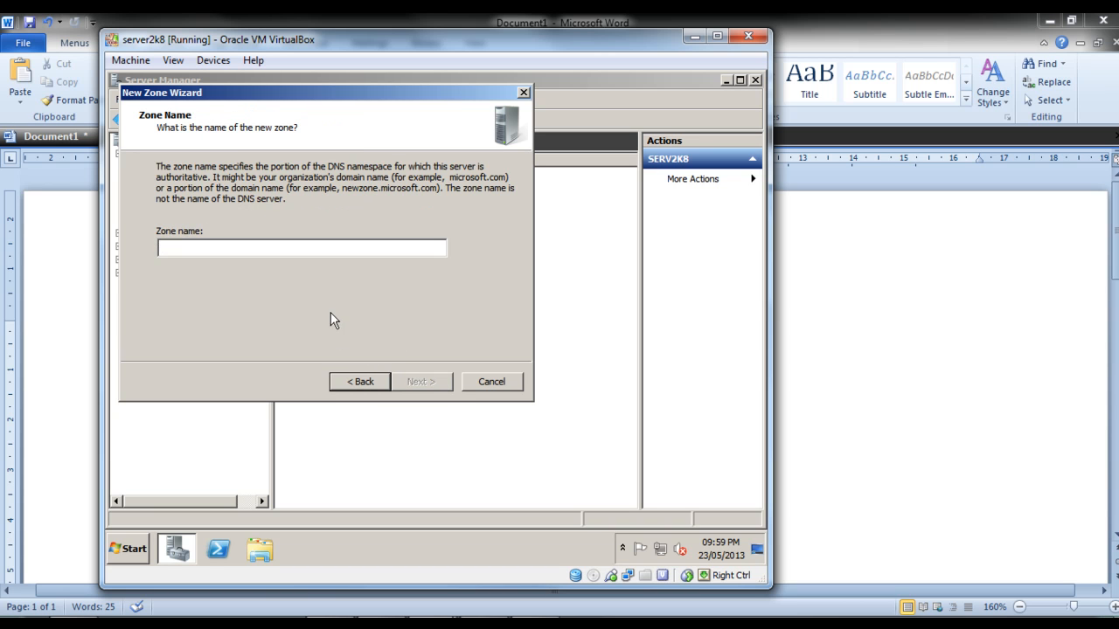
Name the forward lookup zone jarro.com, allow only secure dynamic updates and create the zone.
type("jarro")
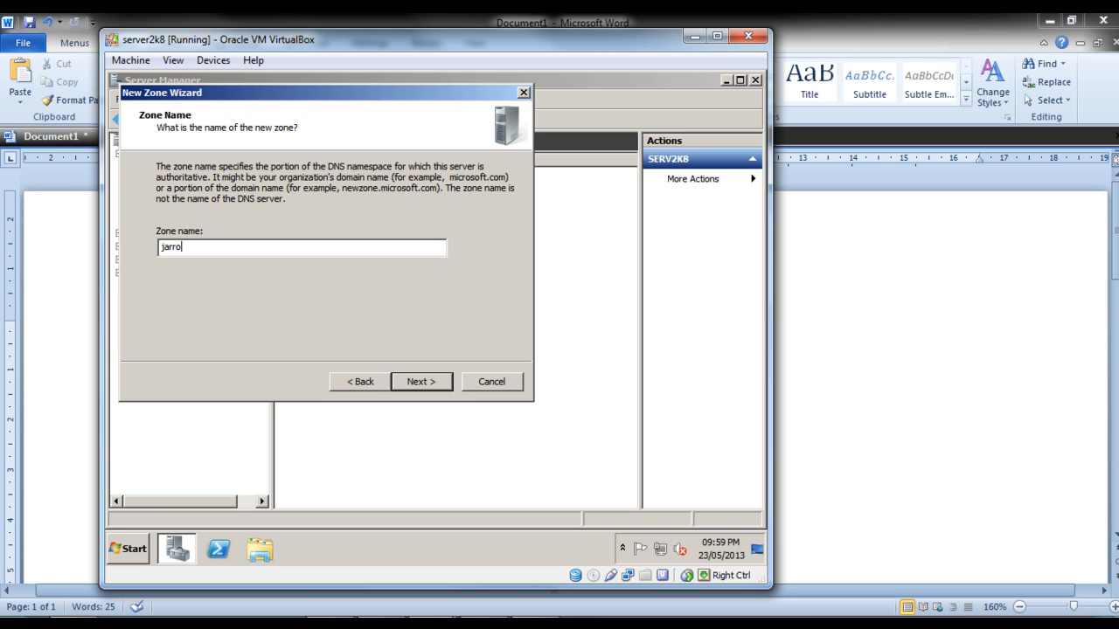
type(".com")
left_click(423, 379)
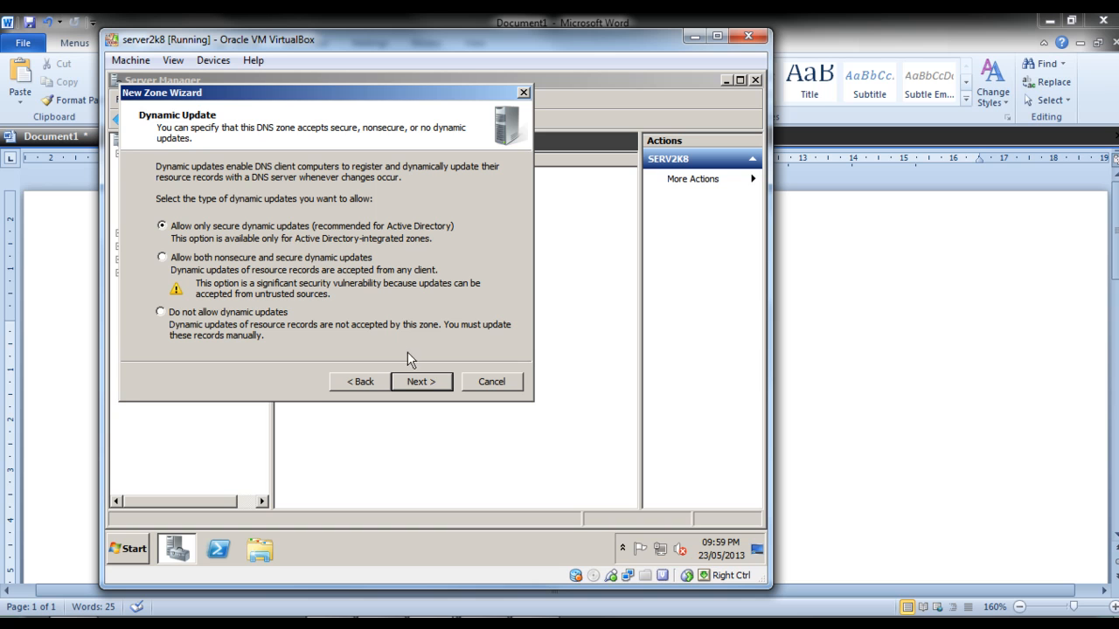
left_click(418, 381)
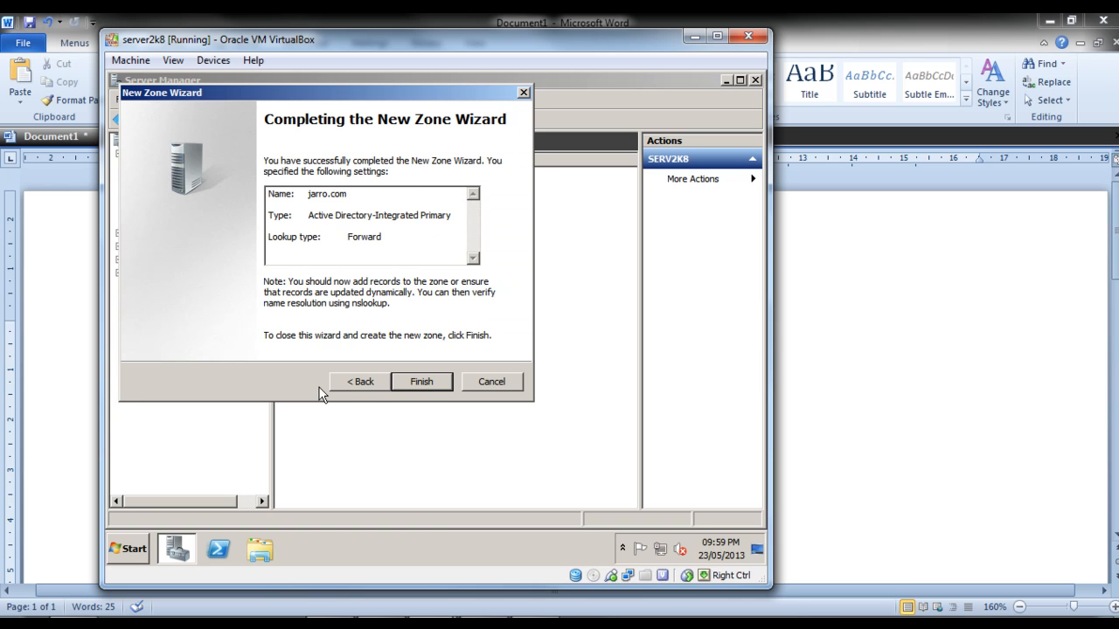
left_click(424, 385)
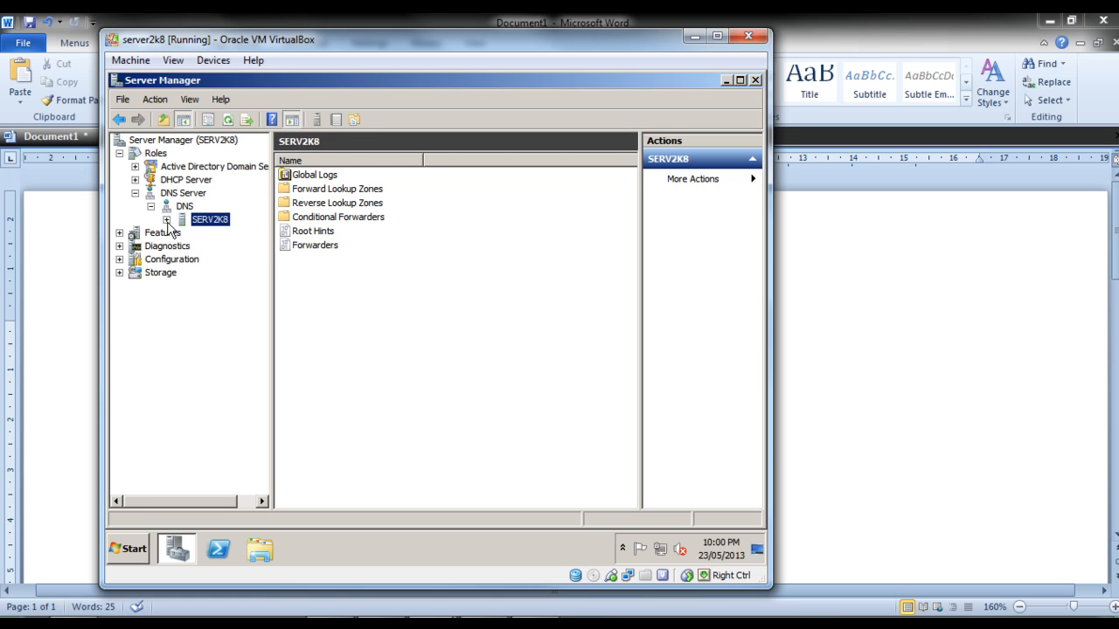
Start a new IPv4 reverse lookup zone on SERV2K8 as an Active Directory-stored primary zone, replicated to all DNS servers in the domain.
right_click(207, 222)
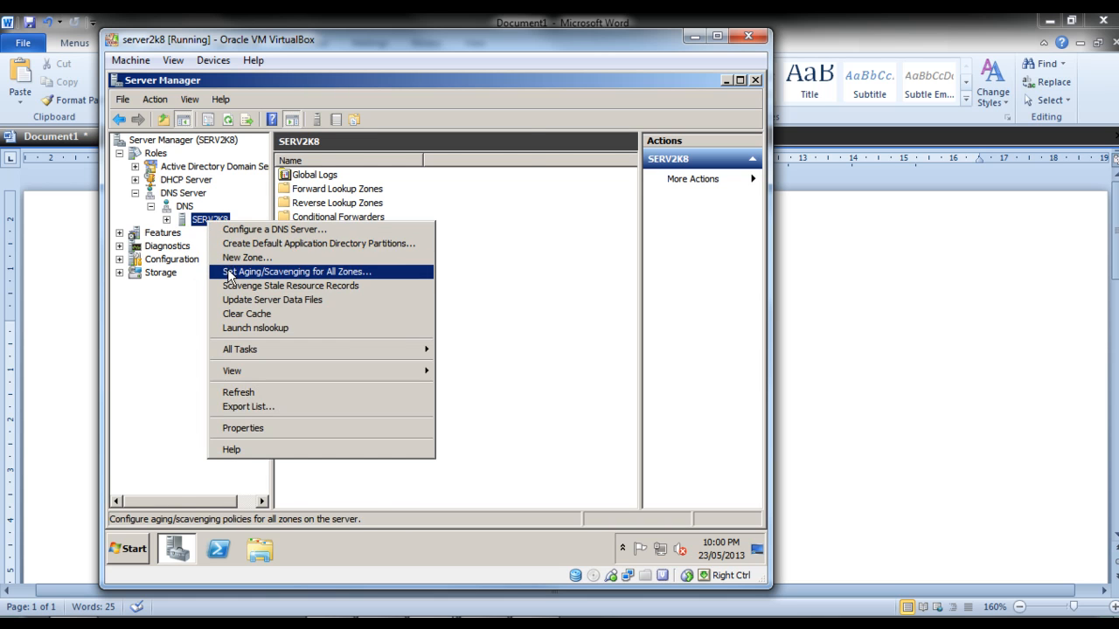
left_click(235, 259)
left_click(419, 382)
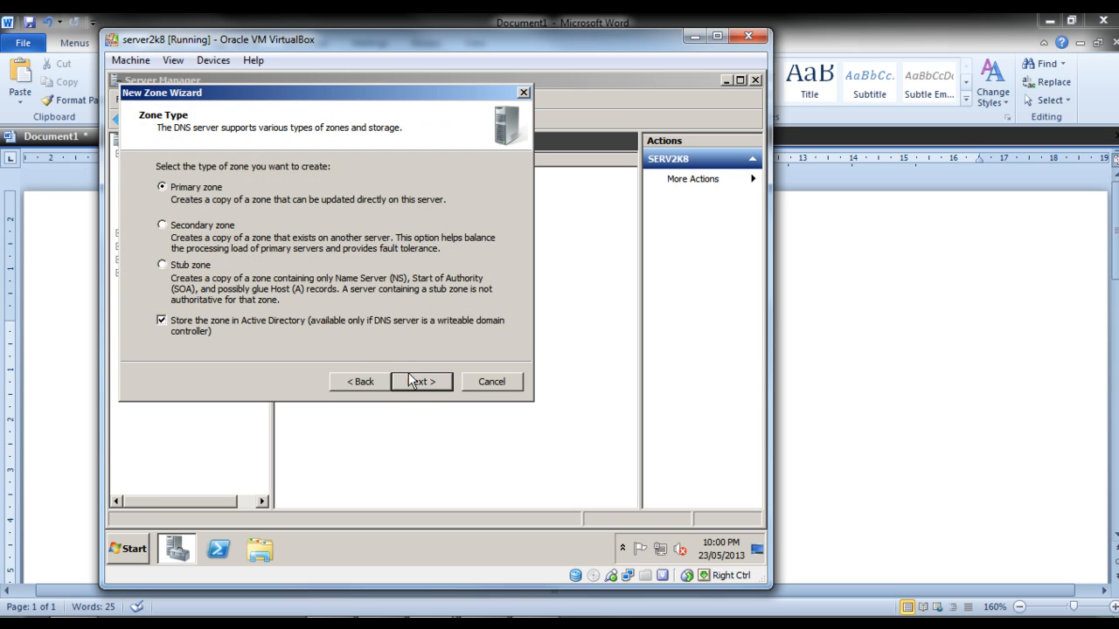
left_click(411, 378)
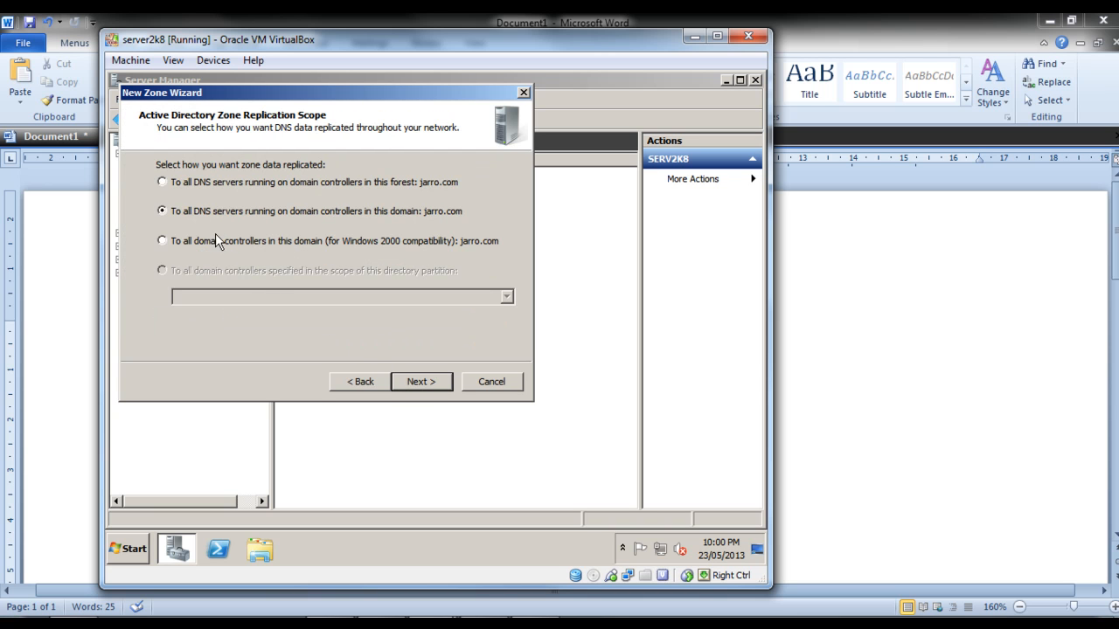
left_click(415, 379)
left_click(162, 245)
left_click(420, 381)
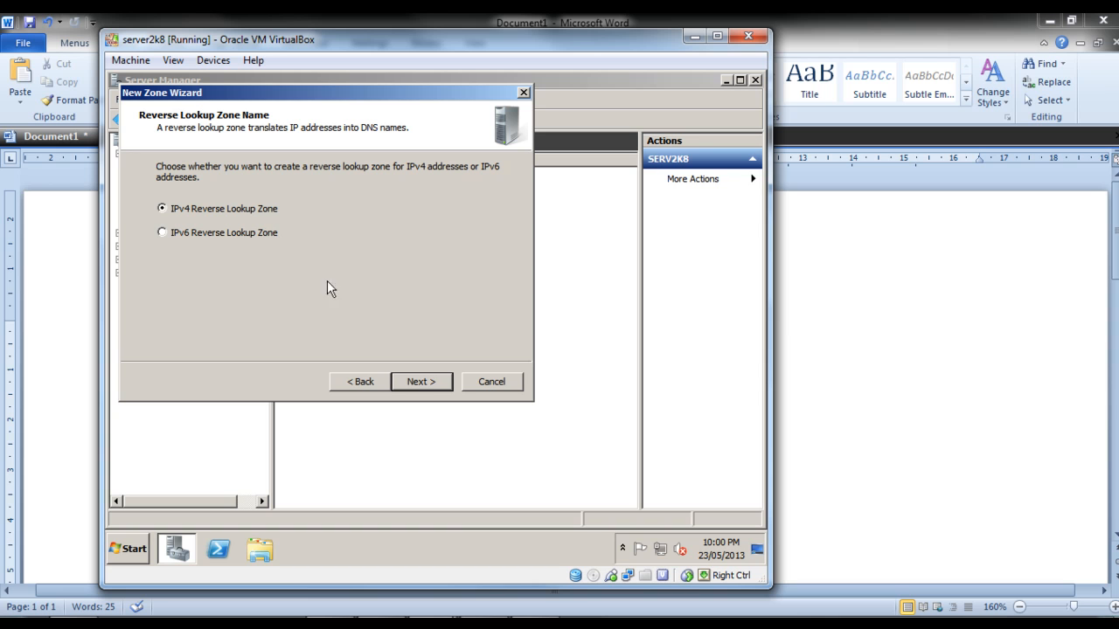
left_click(430, 382)
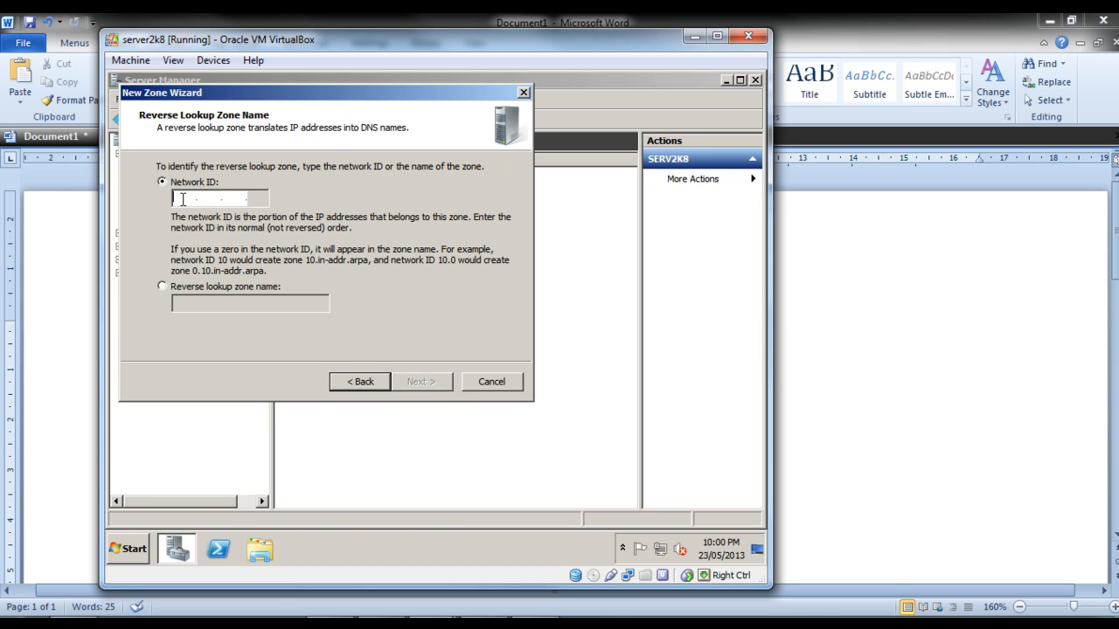
type("192.")
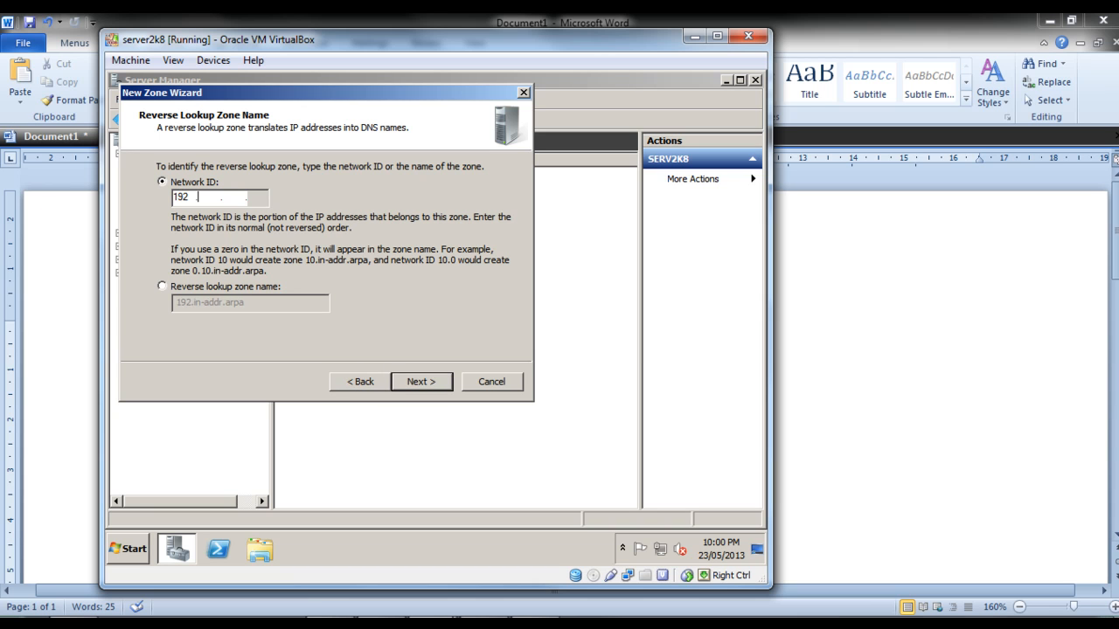
type("168.1")
left_click(162, 286)
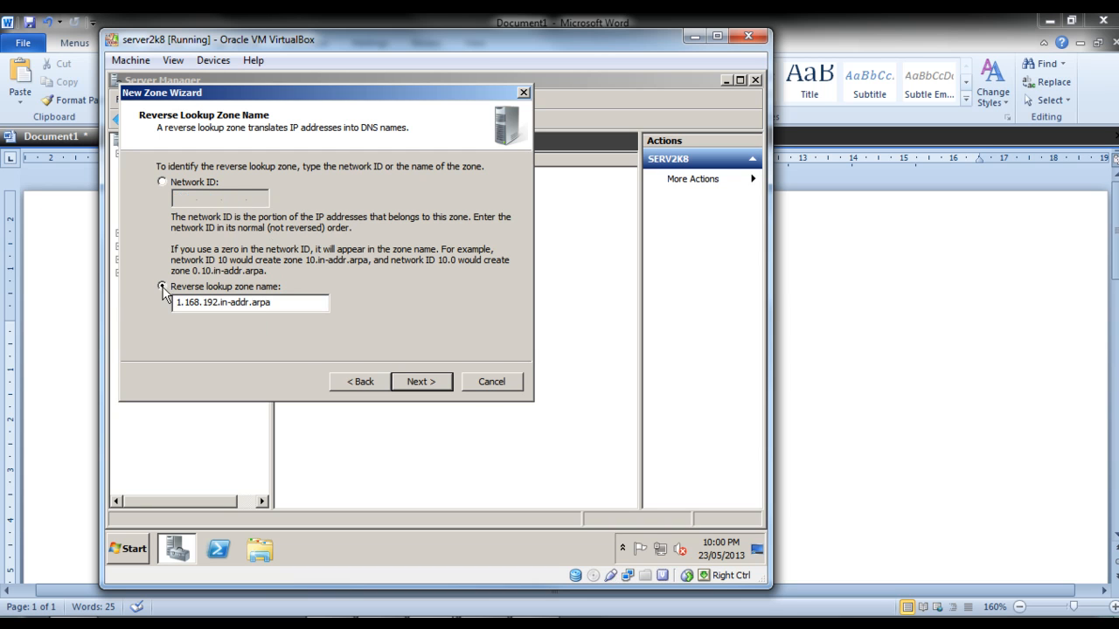
left_click(163, 183)
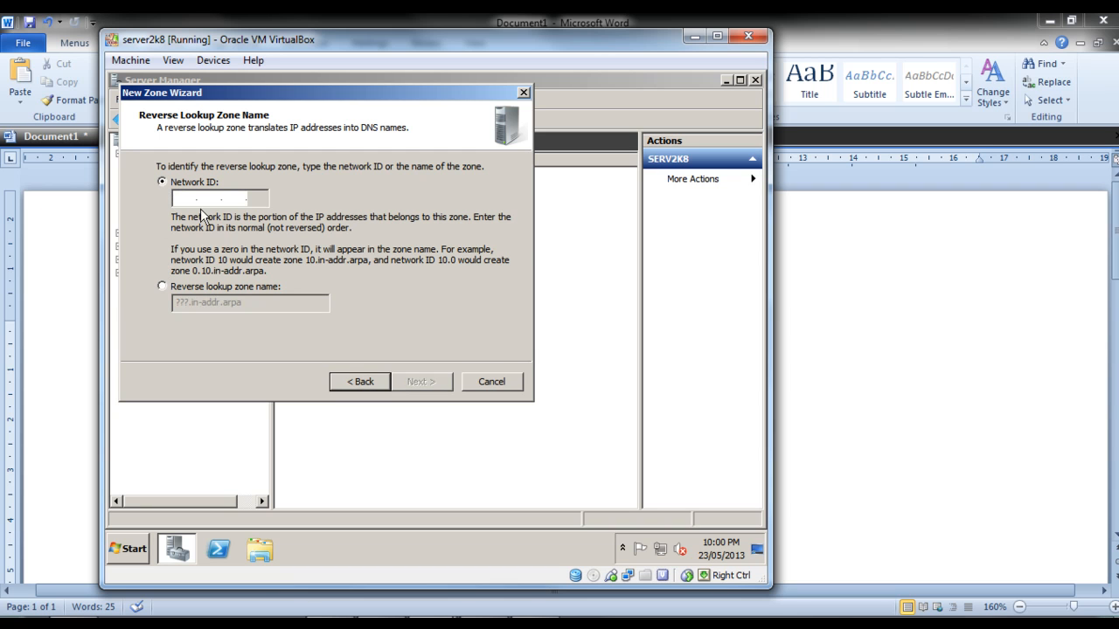
Set the reverse lookup zone's network ID to 192.168.1, allow only secure dynamic updates and create the zone.
type("192.168.1")
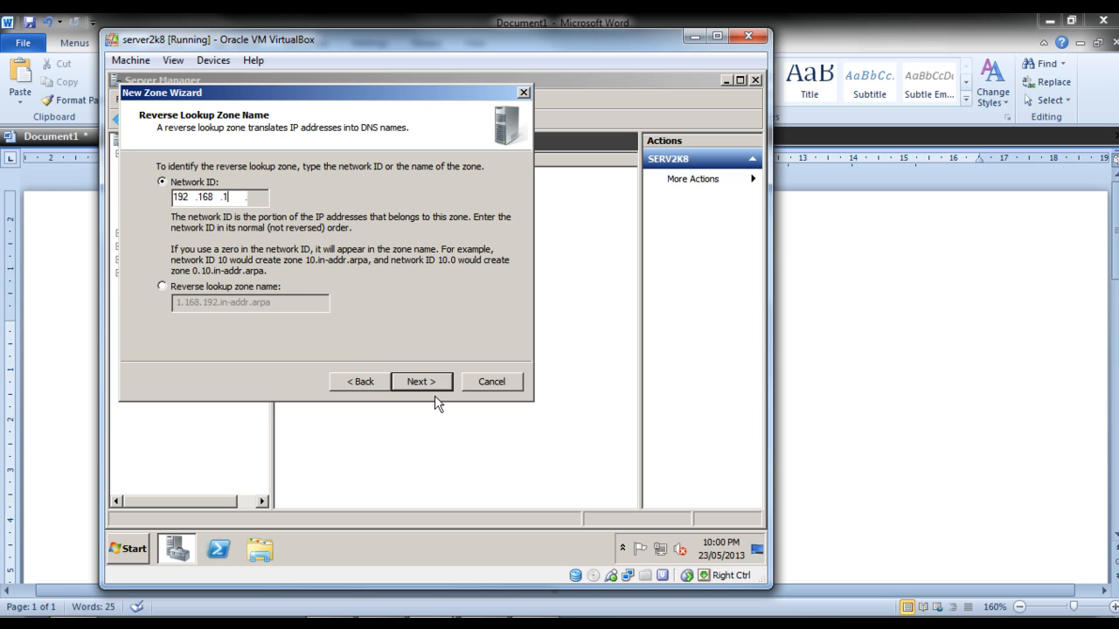
left_click(416, 377)
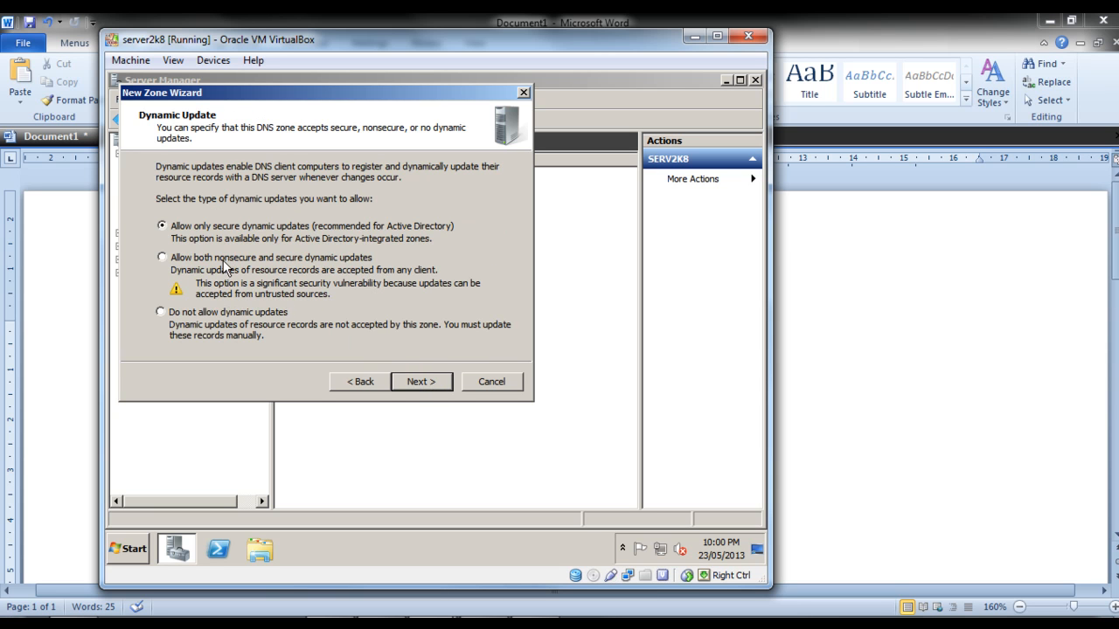
left_click(415, 386)
left_click(418, 379)
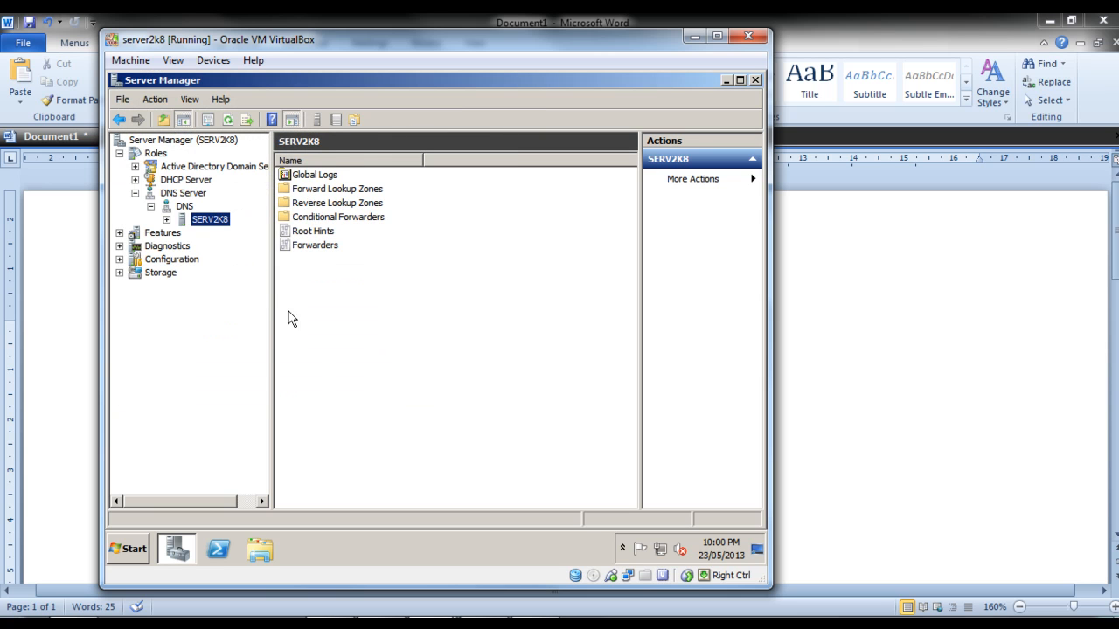
Open the jarro.com zone in the forward lookup zones of SERV2K8.
double_click(308, 189)
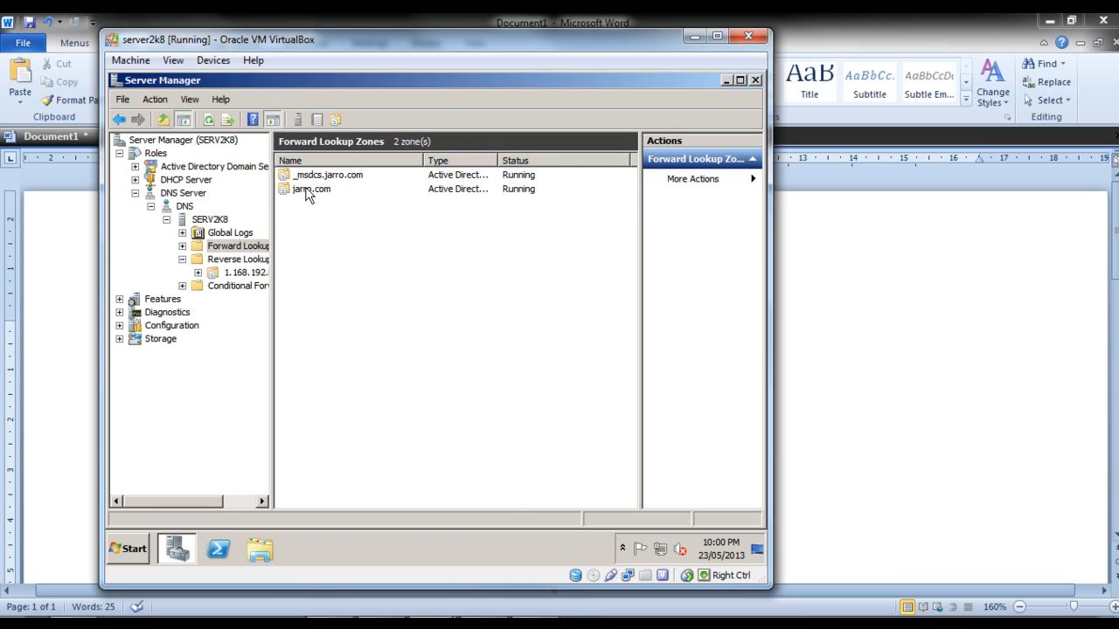
double_click(308, 189)
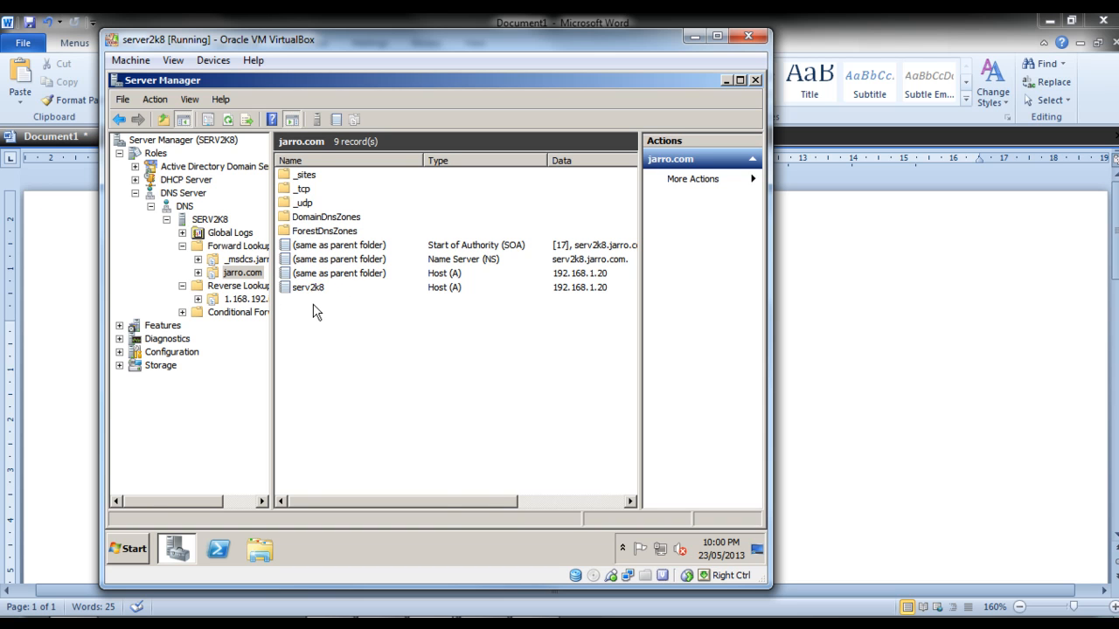
right_click(306, 313)
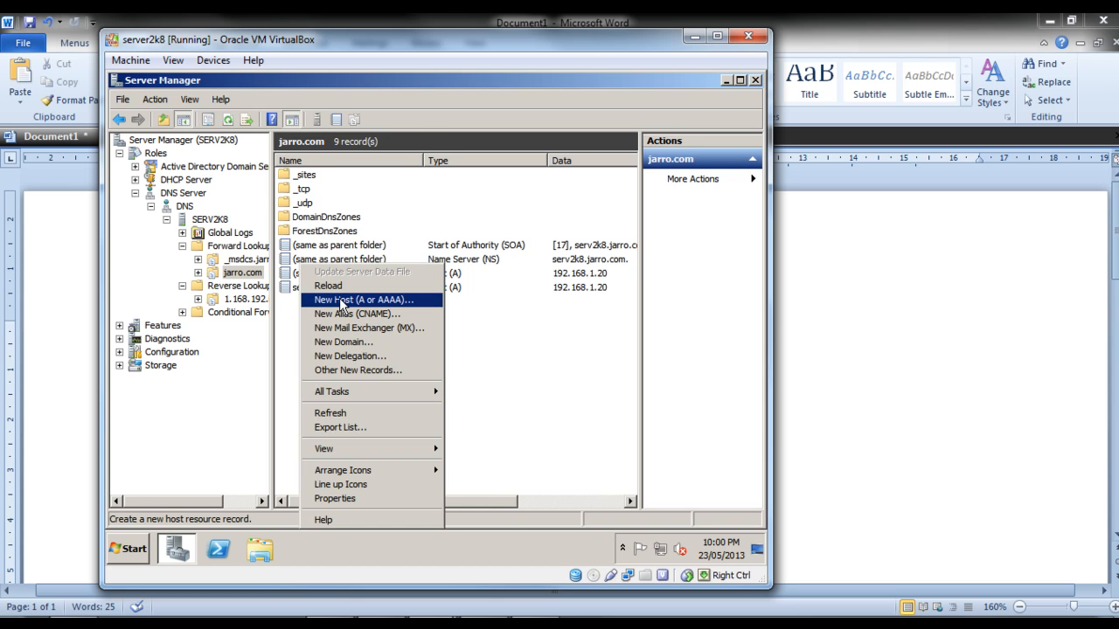
left_click(343, 300)
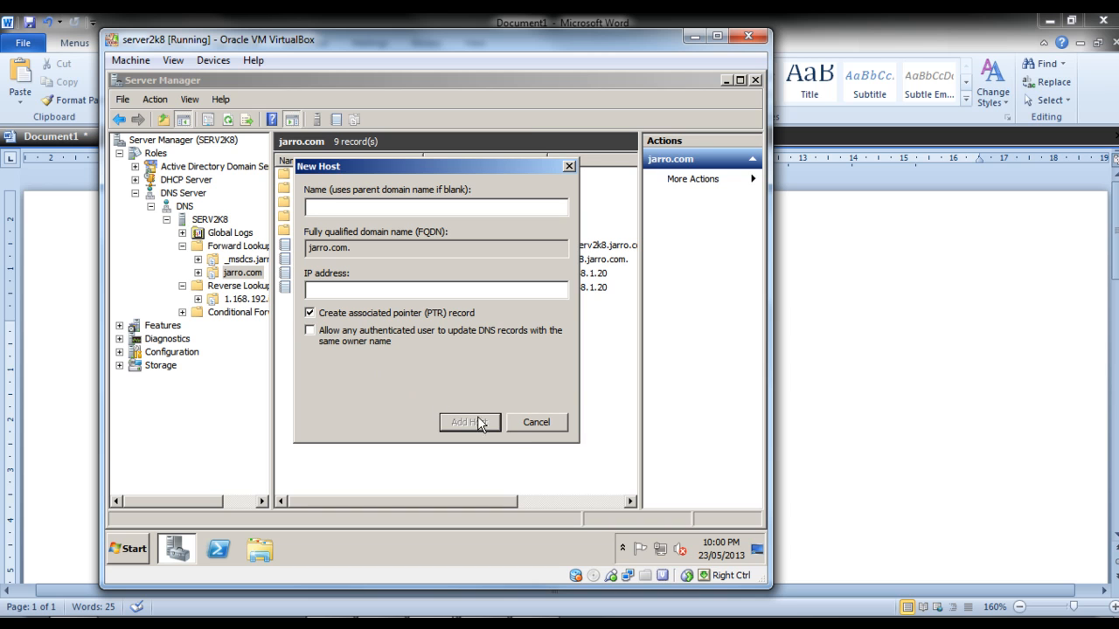
left_click(540, 421)
Add a host record to jarro.com with the client PC's host name, IP address 192.168.1.100 and an associated pointer (PTR) record.
right_click(321, 321)
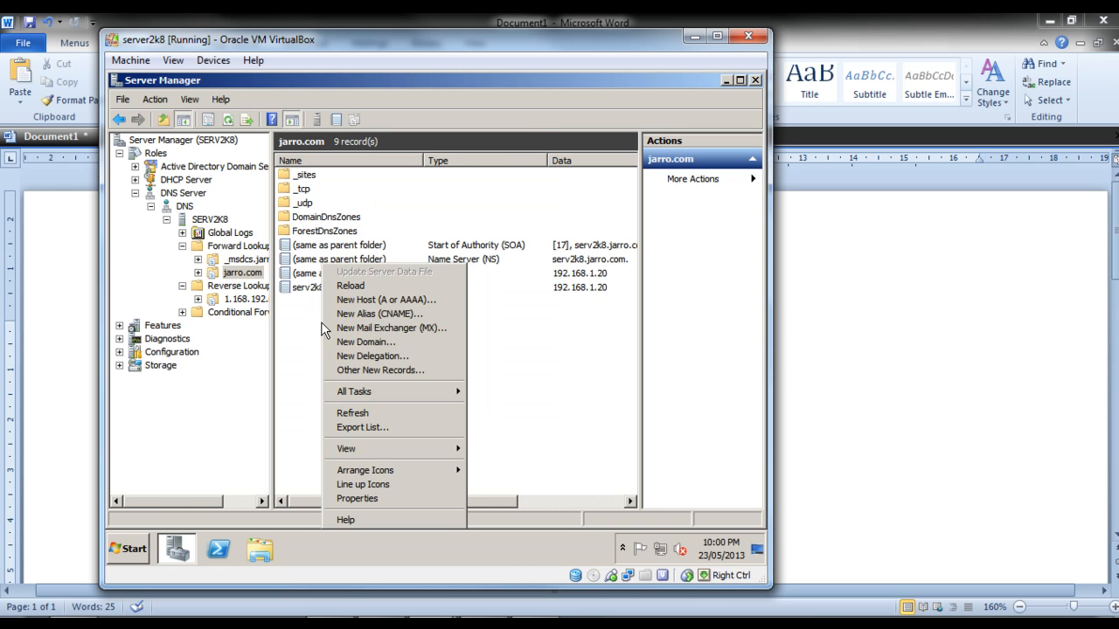
left_click(370, 300)
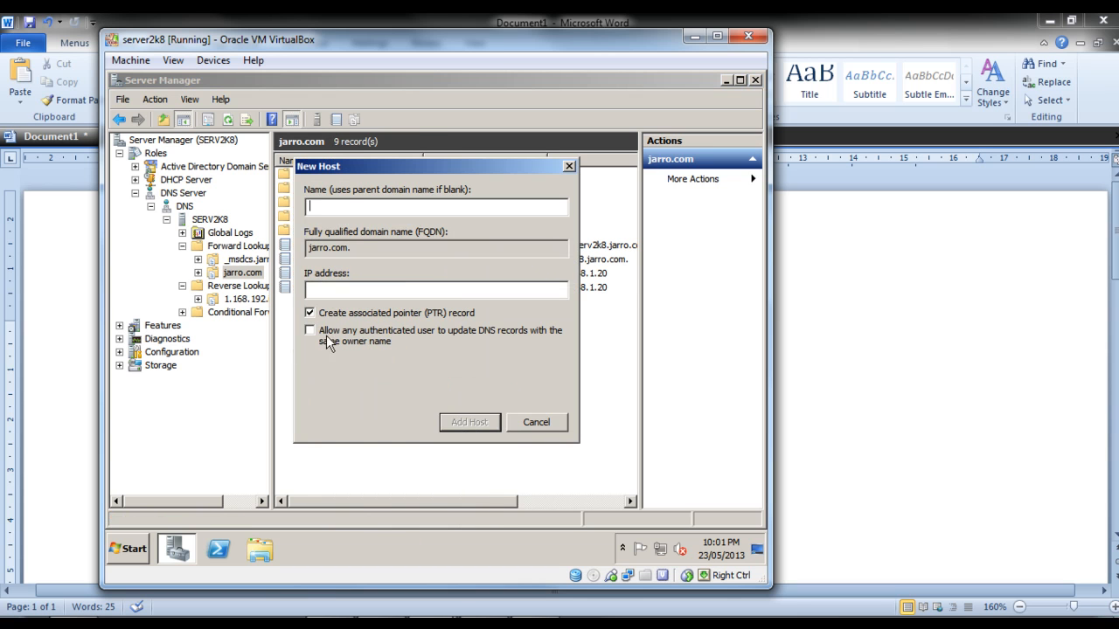
type("Marcus")
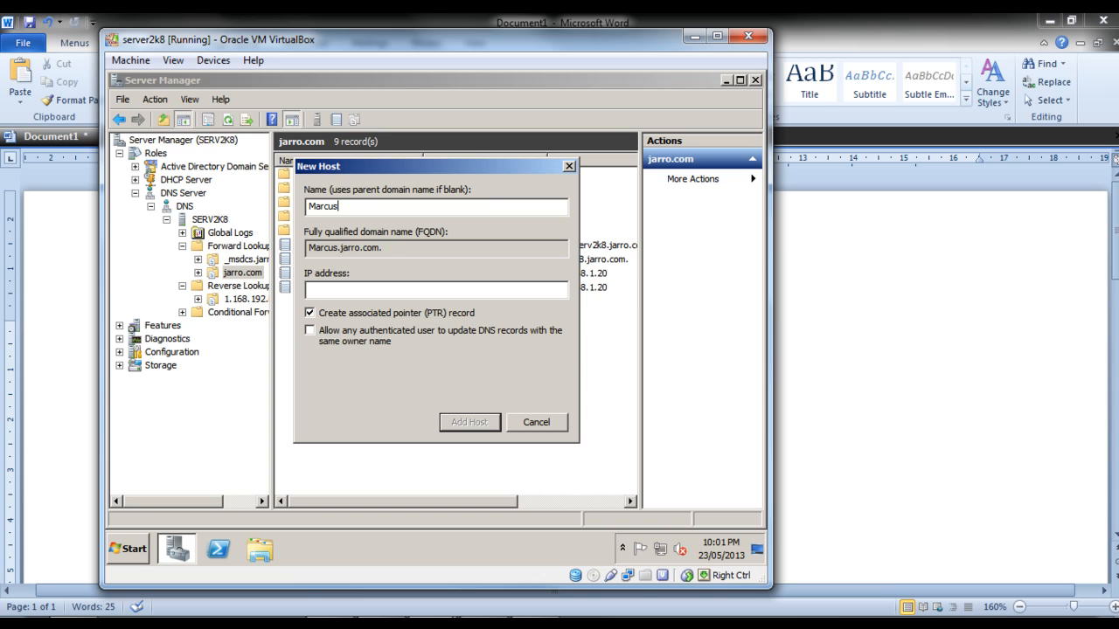
type("-PC")
left_click(333, 289)
type("192.16")
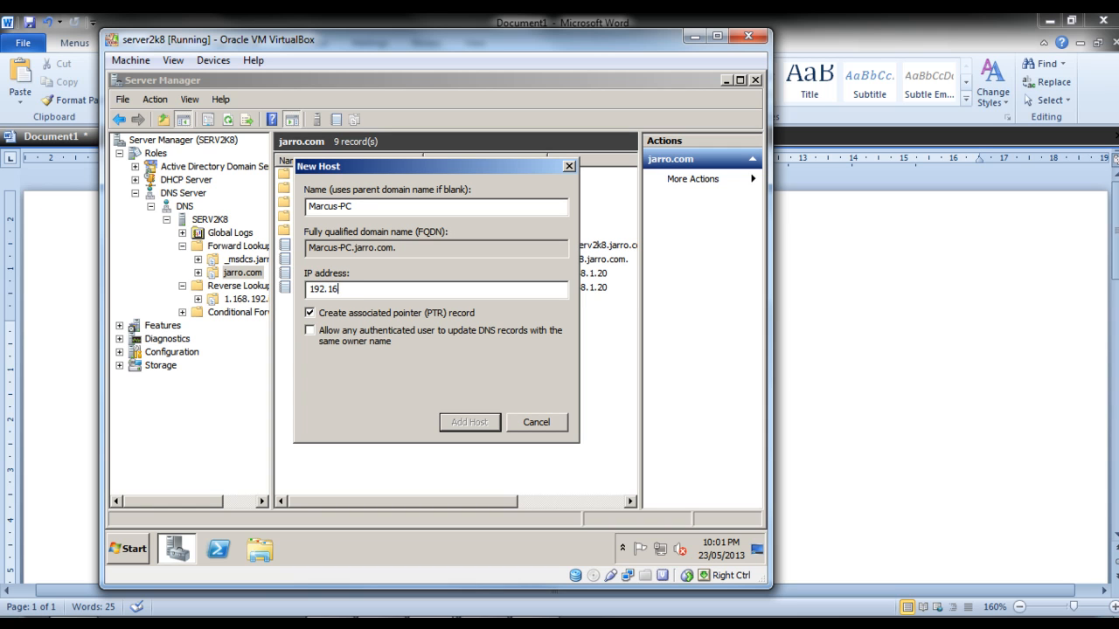
type("8.1.100")
left_click(467, 422)
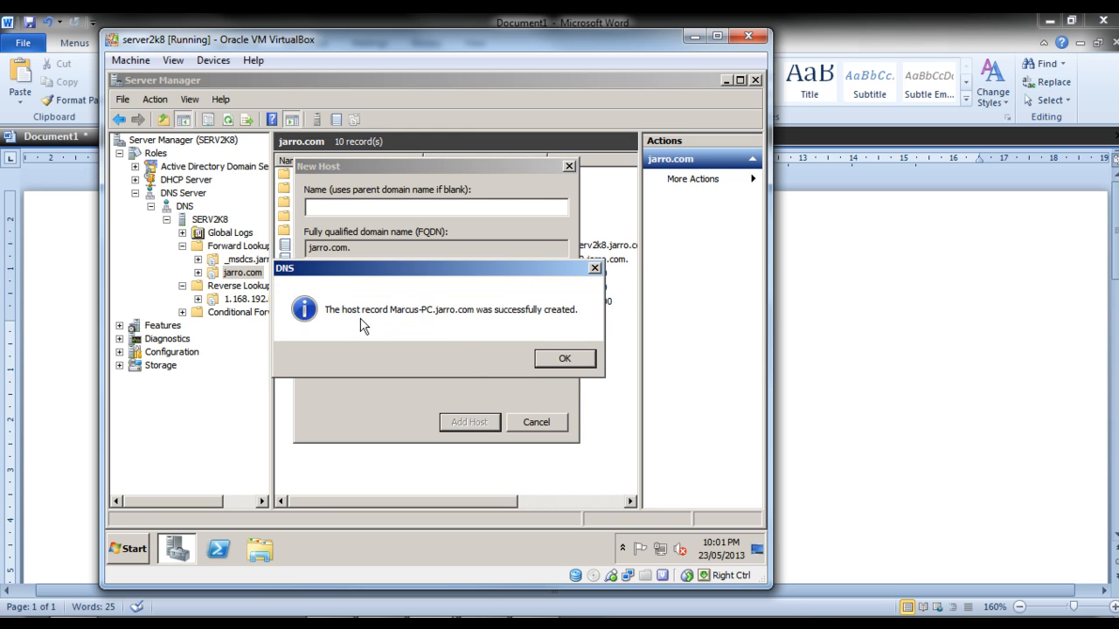
left_click(567, 358)
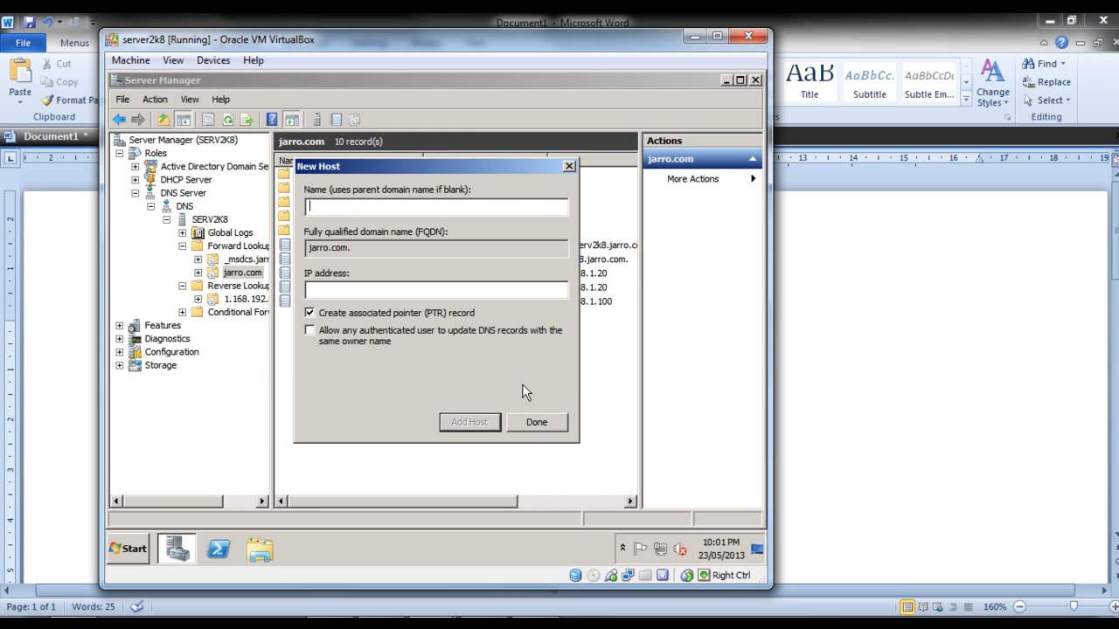
Open the 1.168.192.in-addr.arpa reverse lookup zone, refresh its record list and reload the zone.
left_click(245, 299)
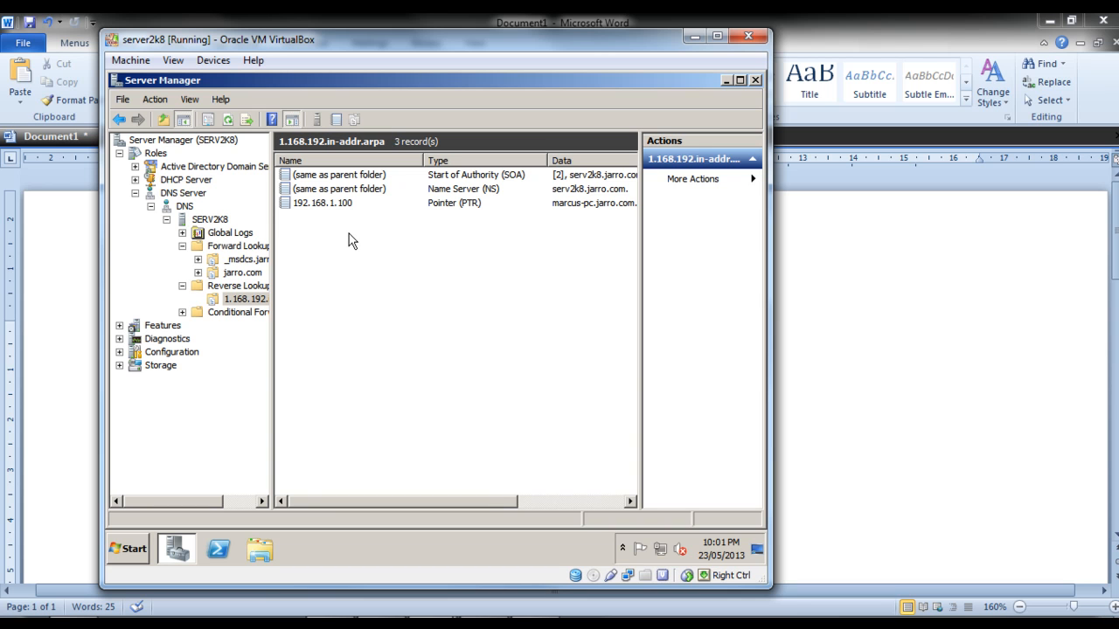
right_click(348, 233)
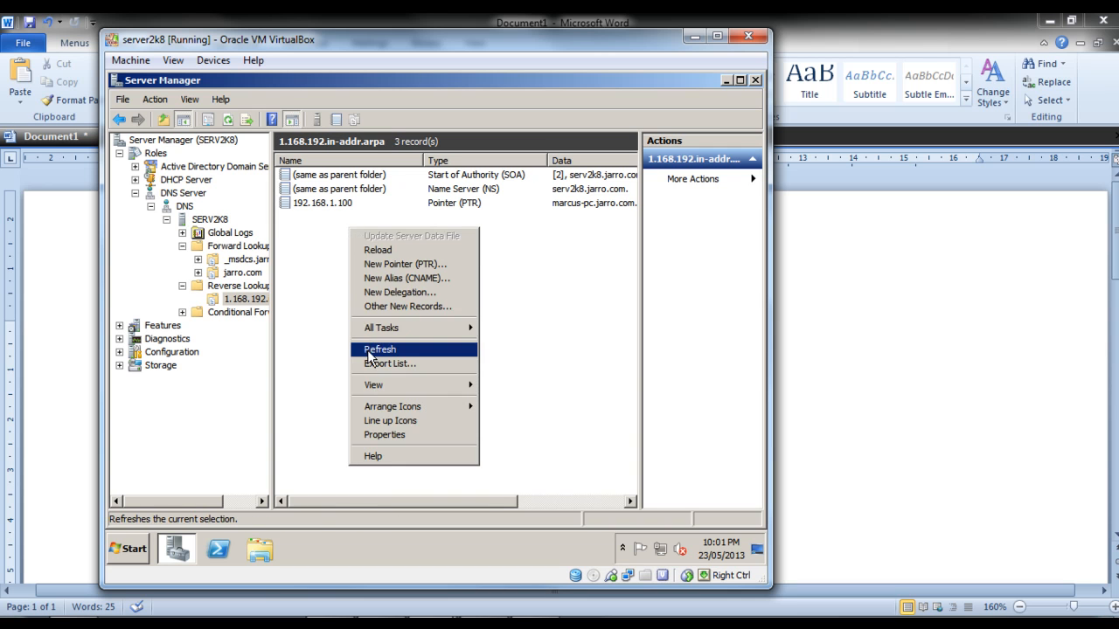
left_click(369, 351)
right_click(342, 278)
left_click(369, 301)
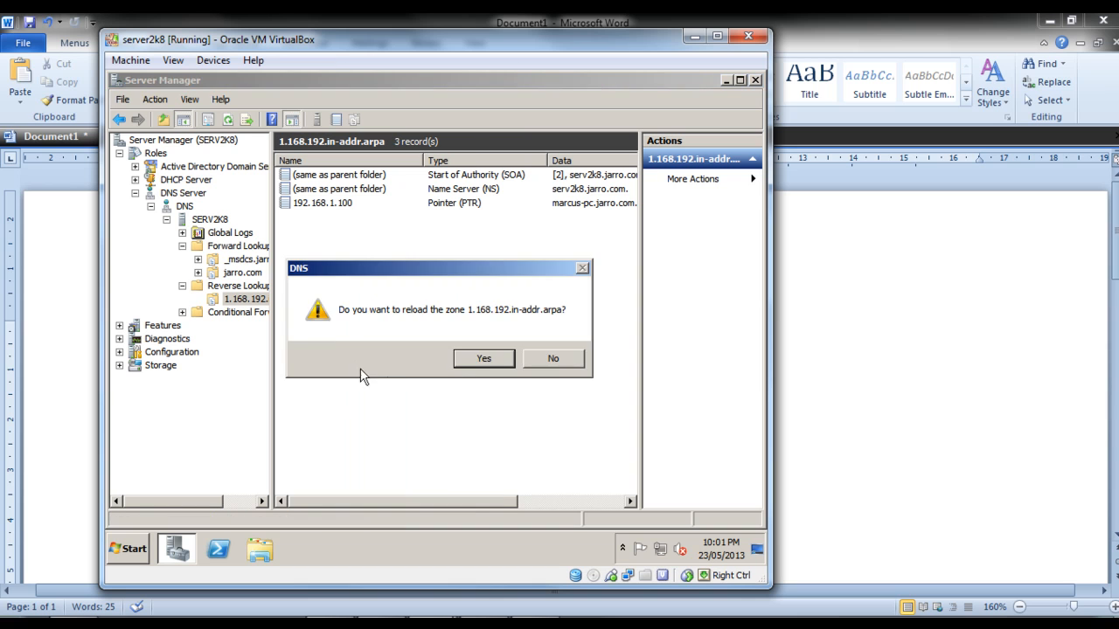
left_click(476, 359)
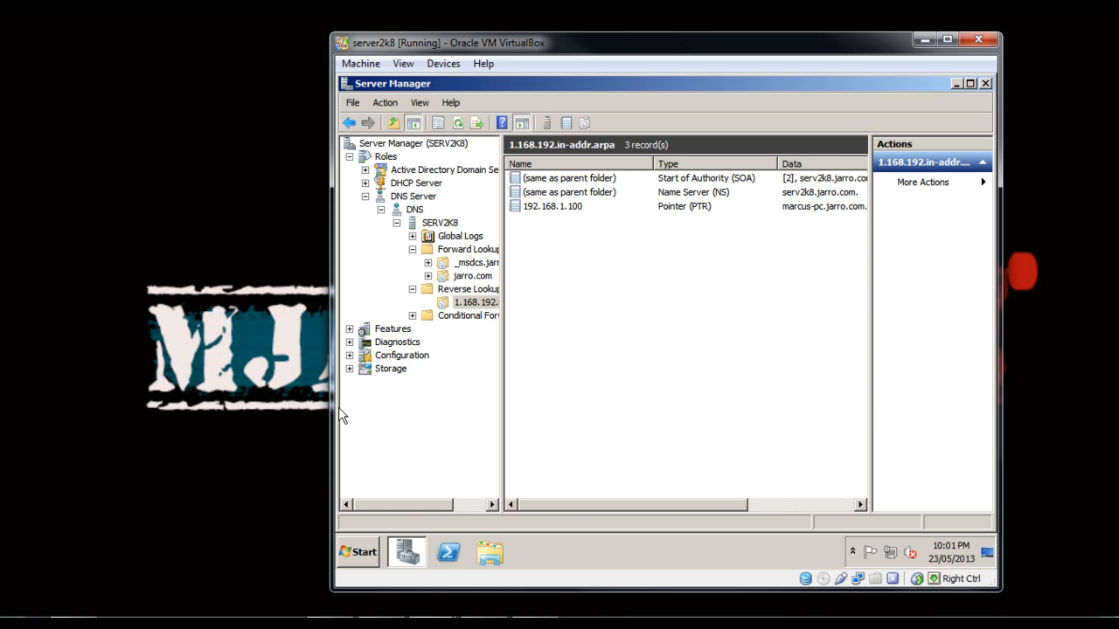
Open a command prompt on the host PC by searching its programs for cmd.
key("super")
key("Up")
key("Up")
key("Up")
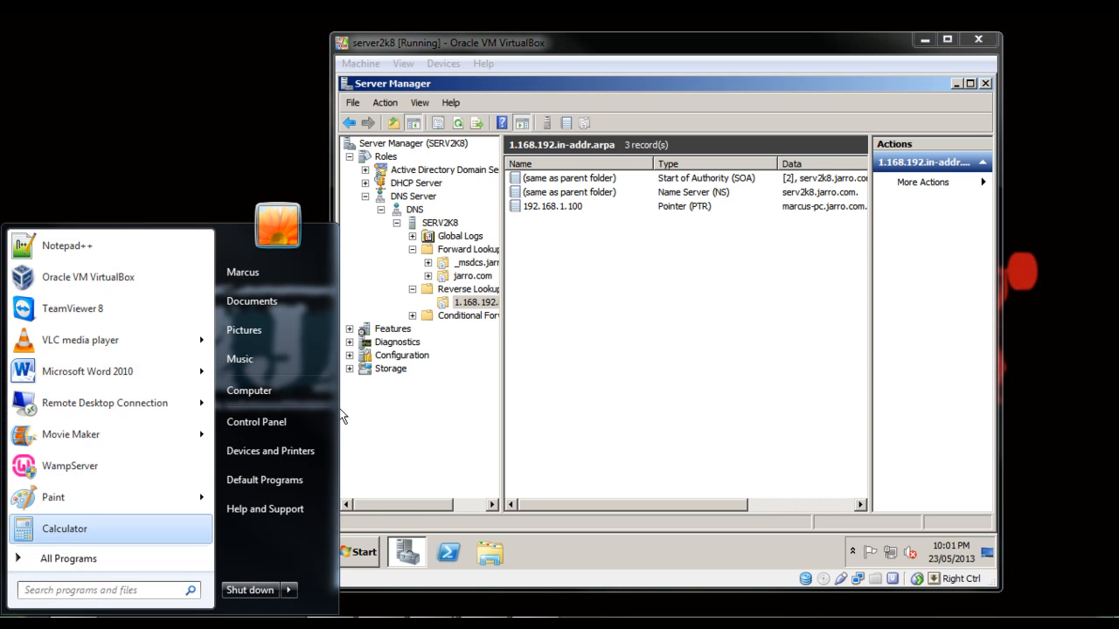
key("Down")
key("Down")
key("Down")
key("Down")
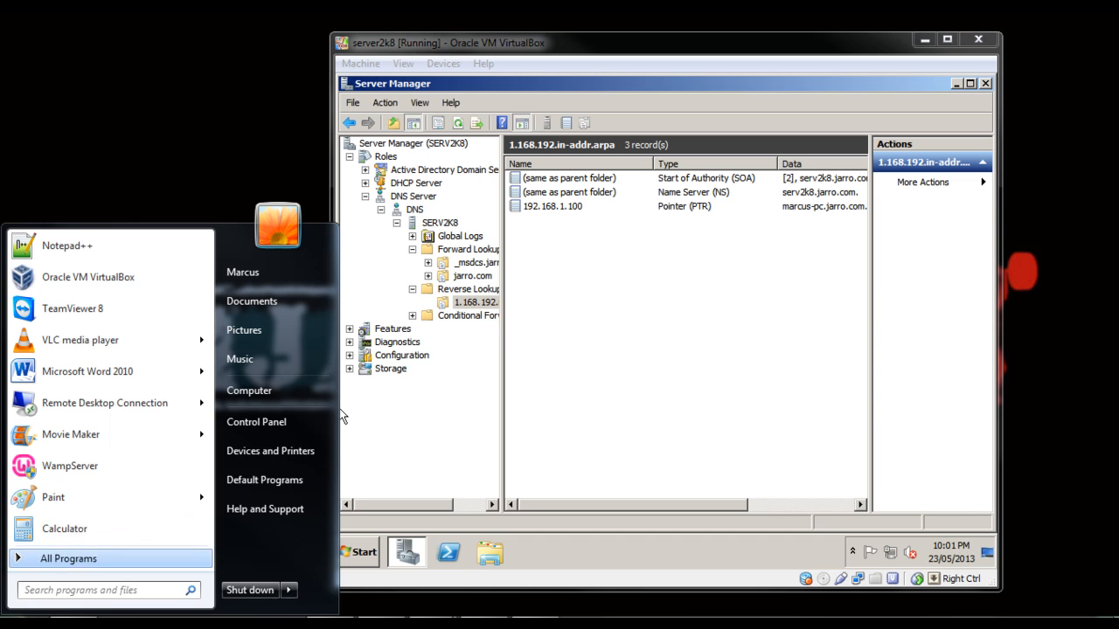
type("cmd")
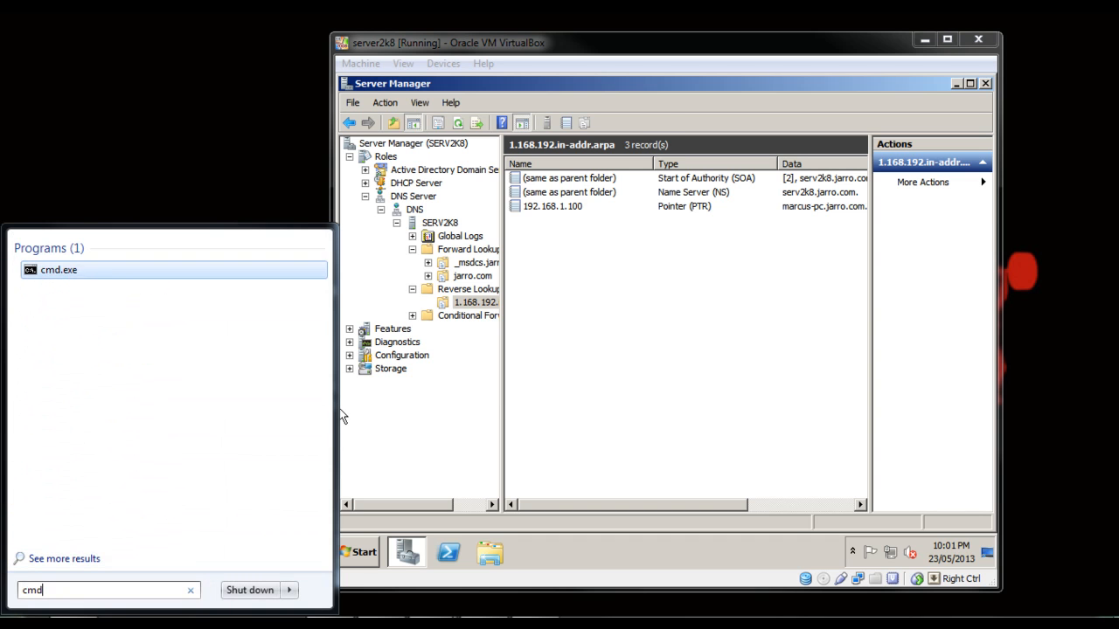
key("Return")
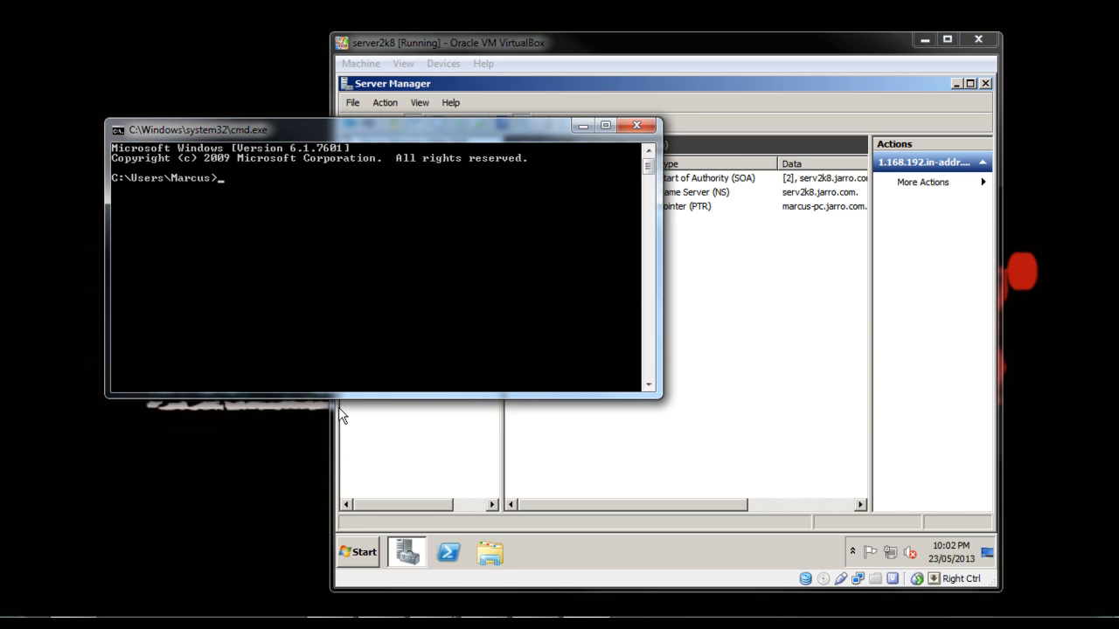
Ping the server at 192.168.1.20 from the host PC's command prompt.
type("192.168.1.20")
key("Return")
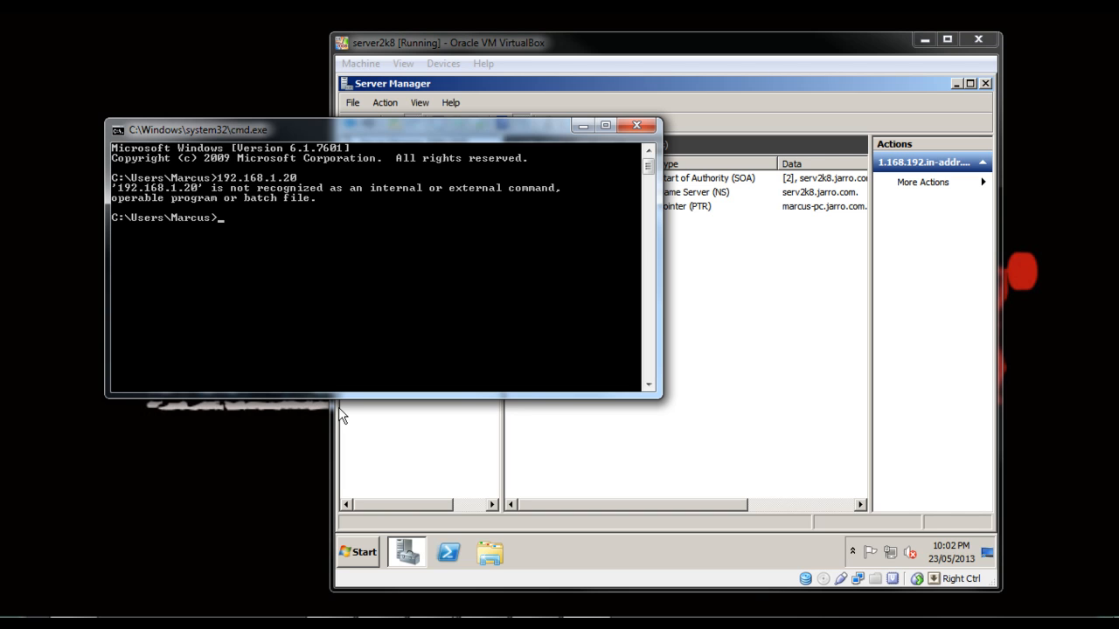
key("Up")
key("Home")
type("ping")
key("Return")
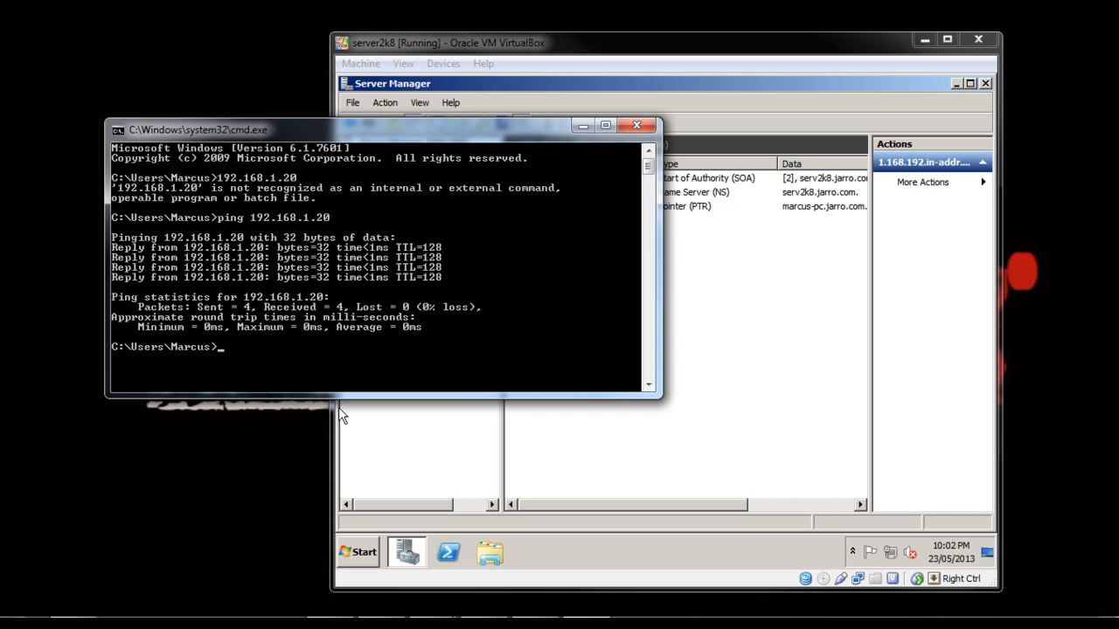
Resolve the server's host name from its address by running ping -a 192.168.1.20 on the host PC.
key("Up")
key("Left")
key("Left")
key("Left")
key("Left")
key("Left")
key("Left")
key("Left")
key("Left")
key("Left")
type("-a")
key("Return")
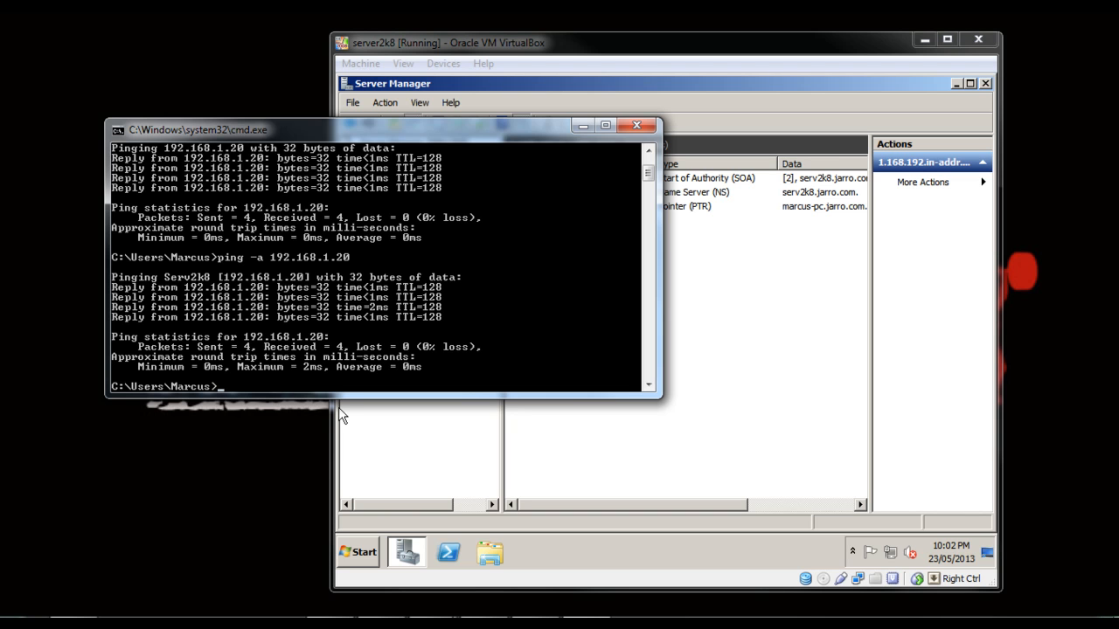
Open a command prompt on the virtual server and test reverse lookup with ping -a 192.168.1.100.
left_click(548, 411)
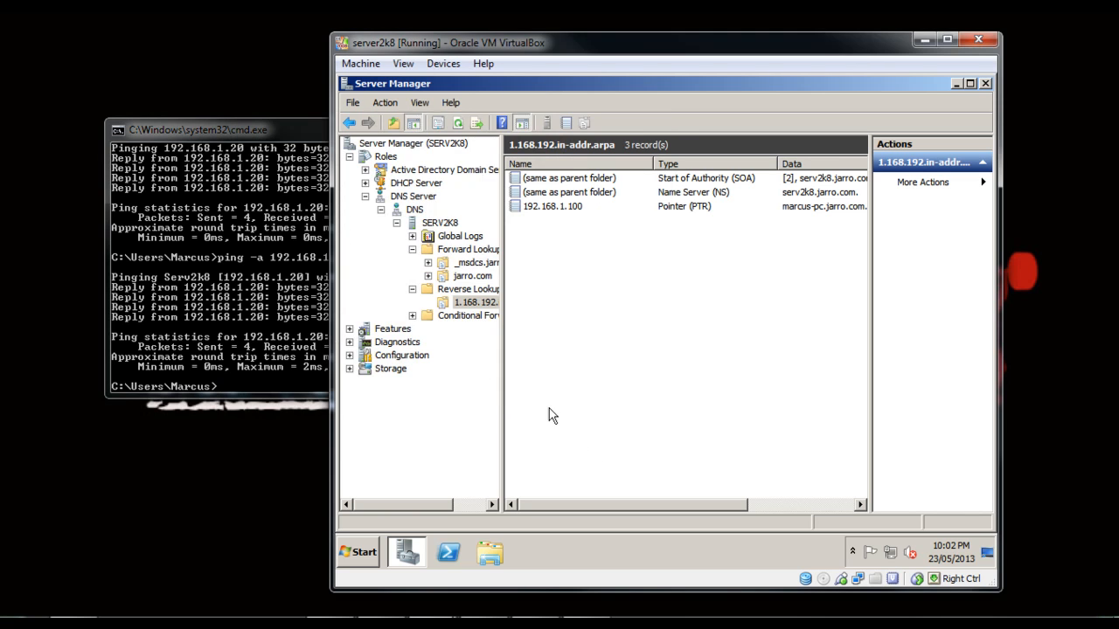
left_click(366, 554)
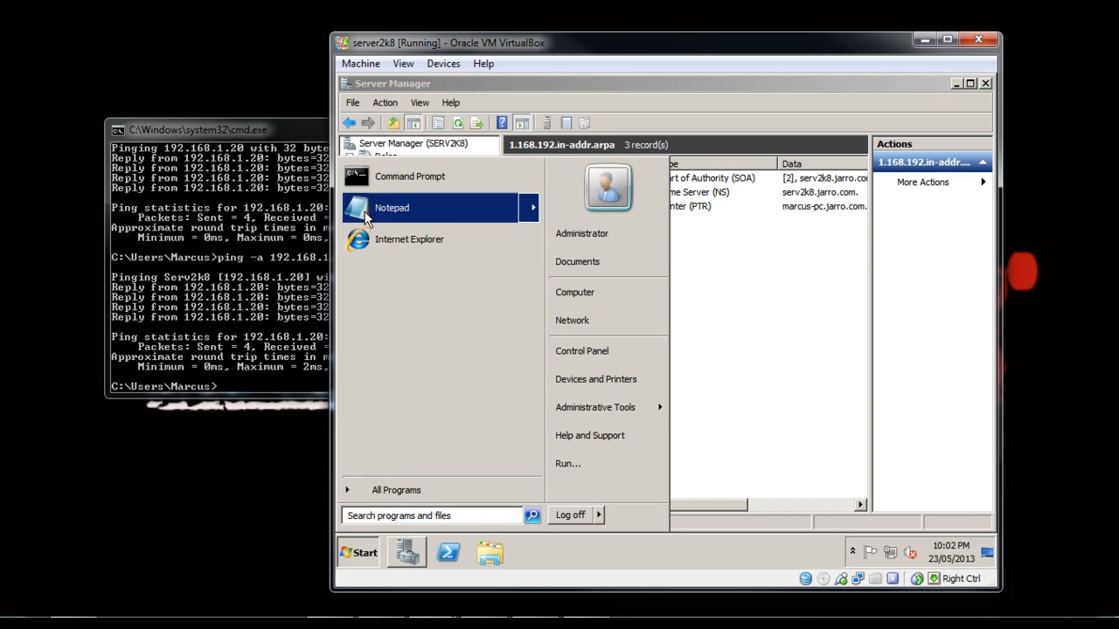
left_click(385, 176)
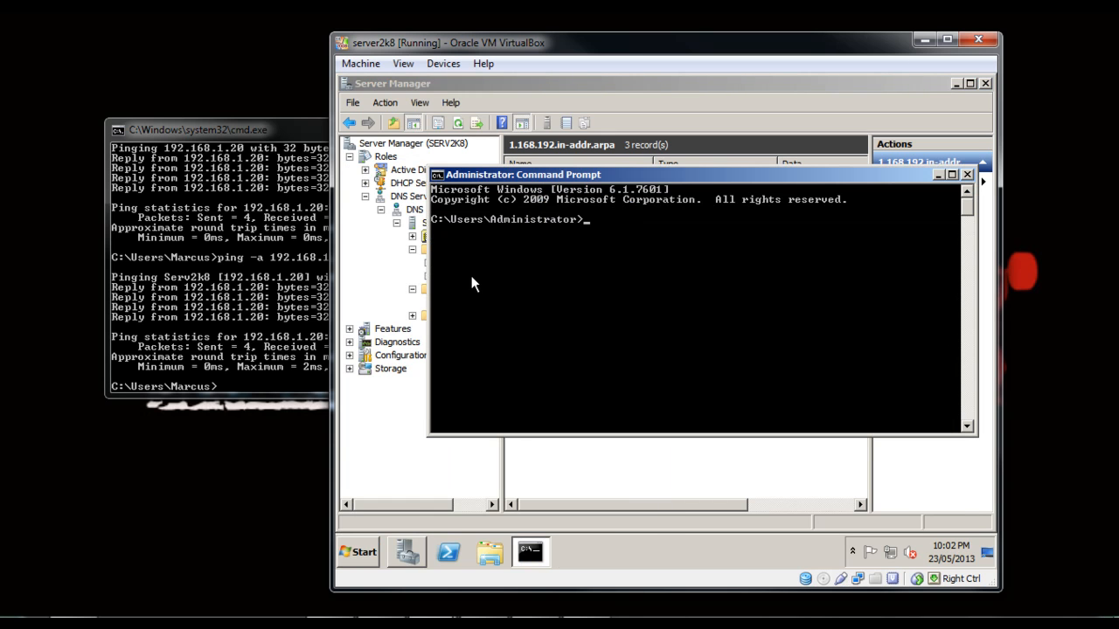
type("ping -a 192.168.1.100")
key("Return")
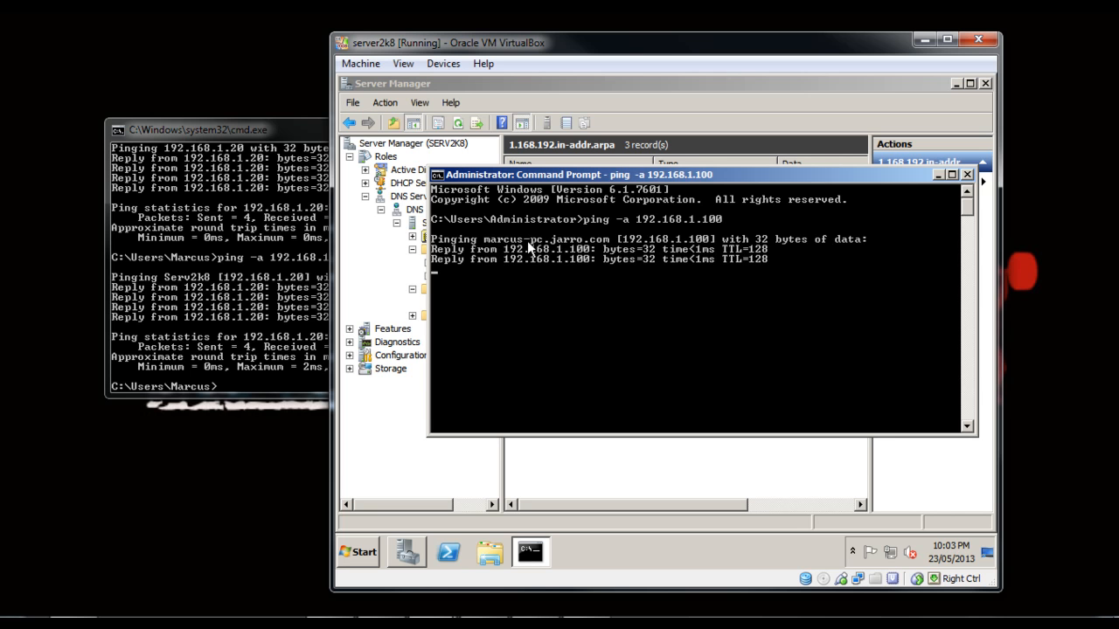
left_click_drag(600, 174, 517, 252)
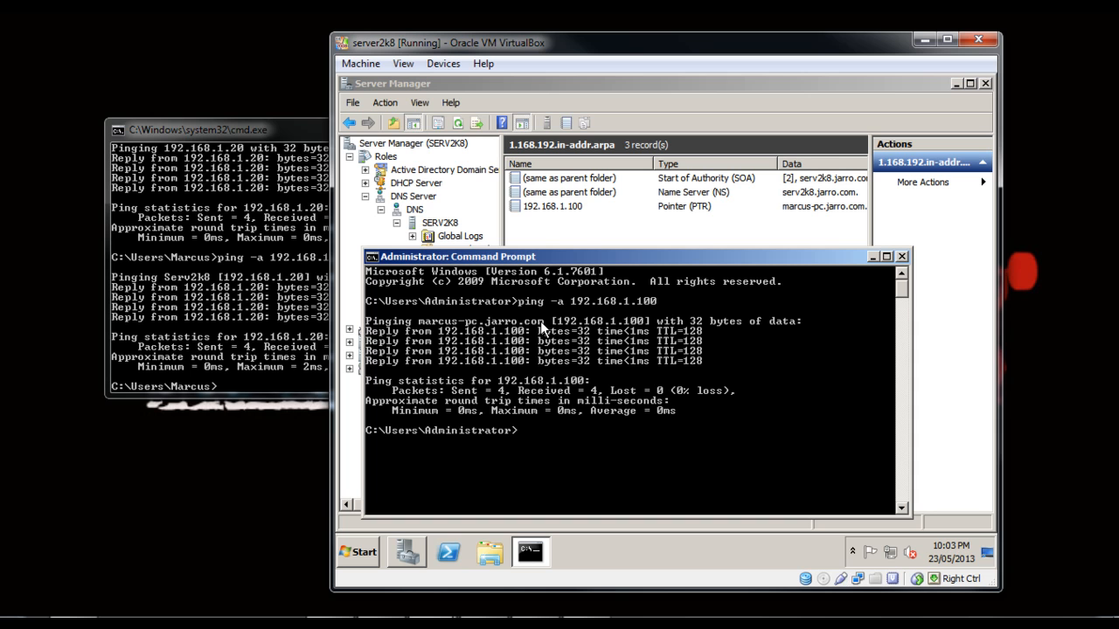
Close the command prompts on the server and the host PC and return to Server Manager.
left_click(902, 256)
left_click(304, 131)
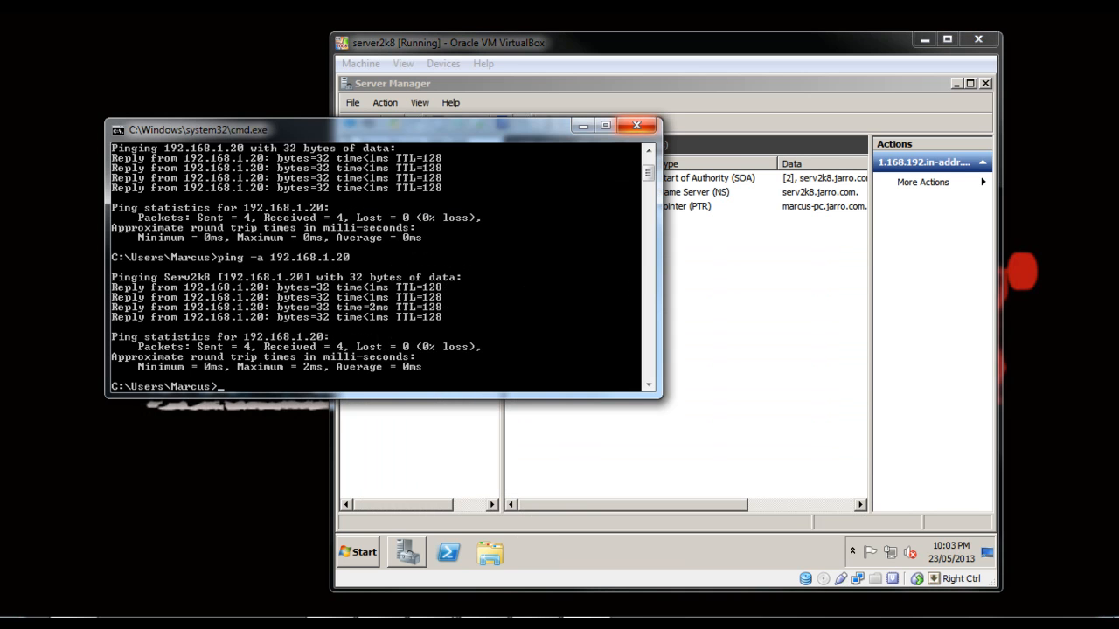
left_click(641, 125)
left_click(376, 624)
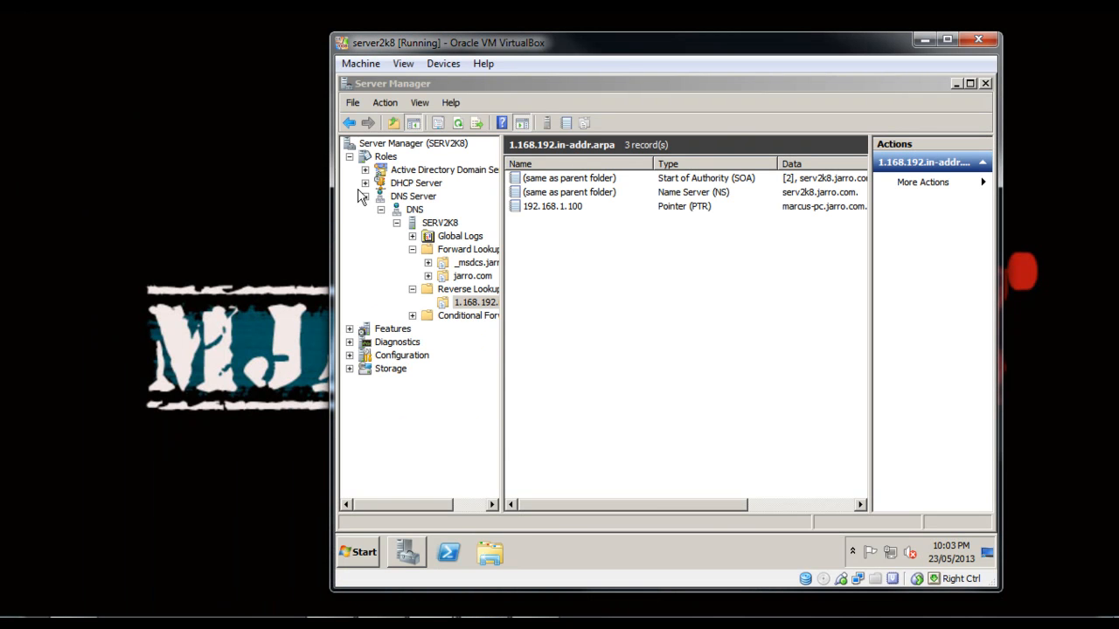
Add the Web Server (IIS) role to SERV2K8, installing it with the default role services.
left_click(366, 157)
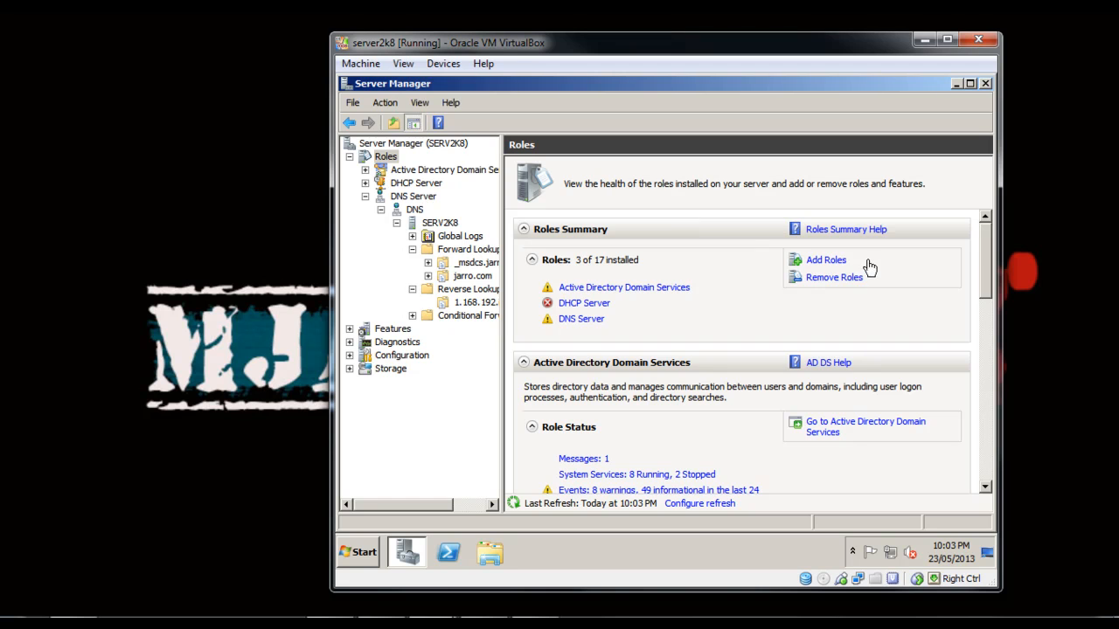
left_click(826, 260)
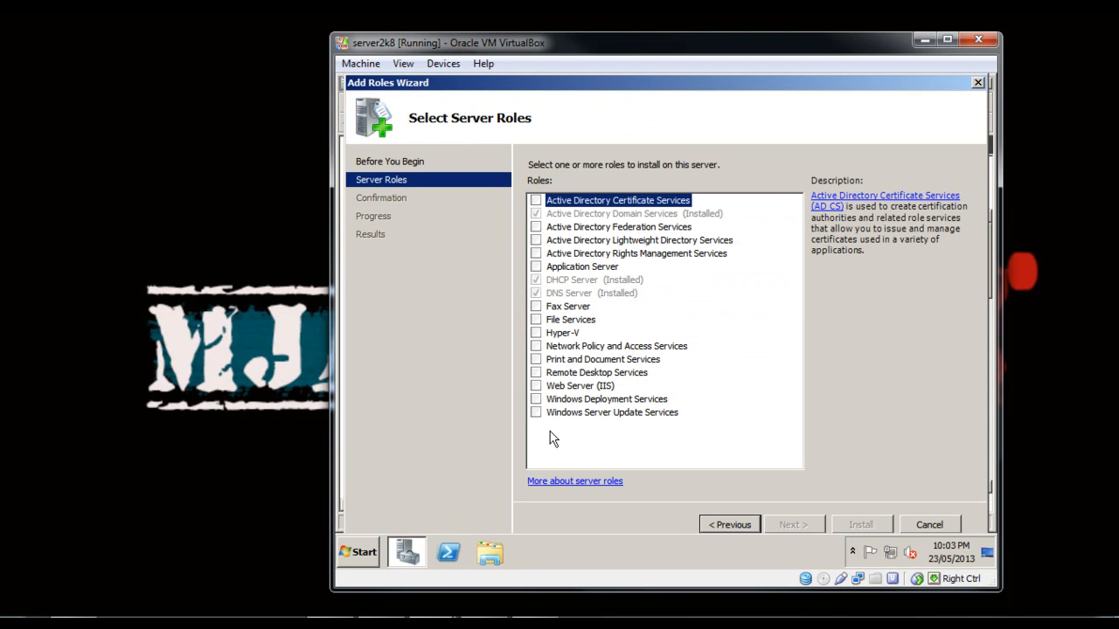
left_click(537, 386)
left_click(791, 524)
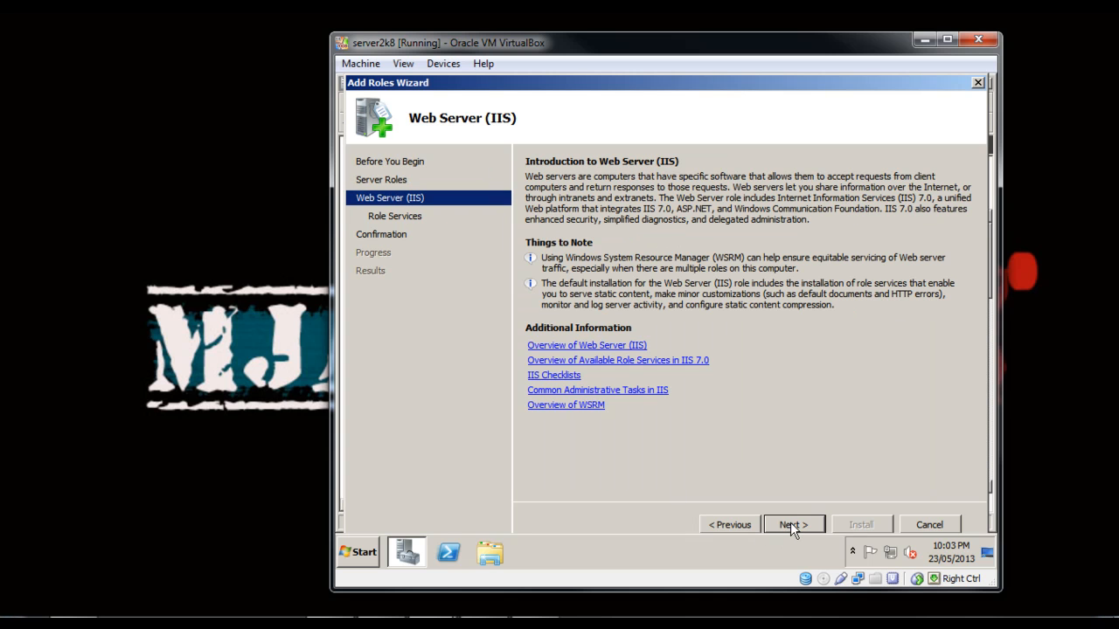
left_click(788, 524)
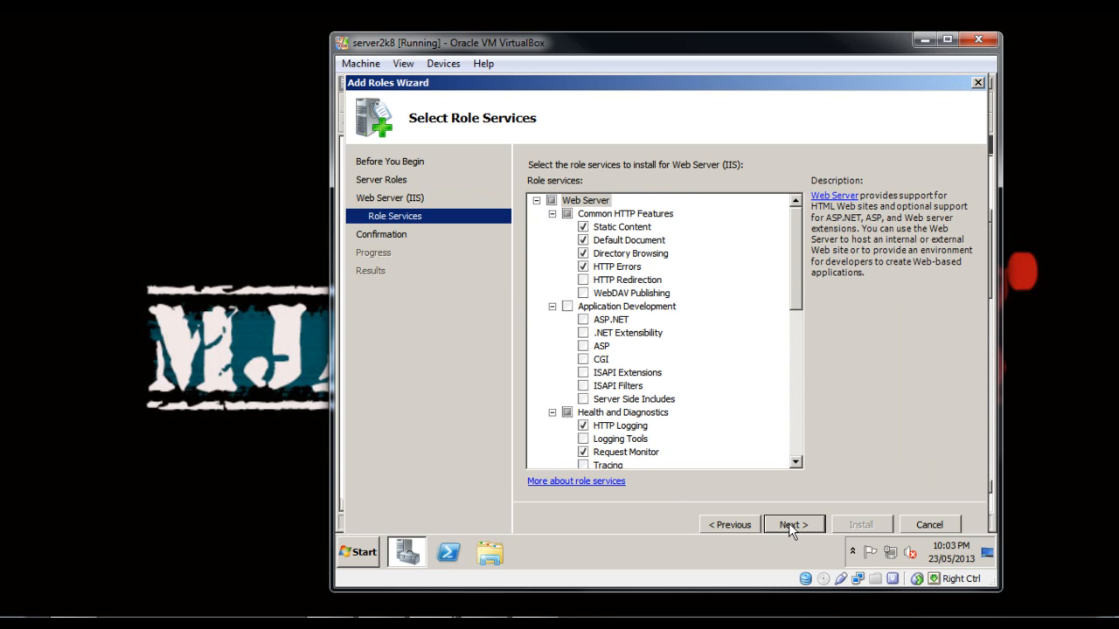
left_click(788, 523)
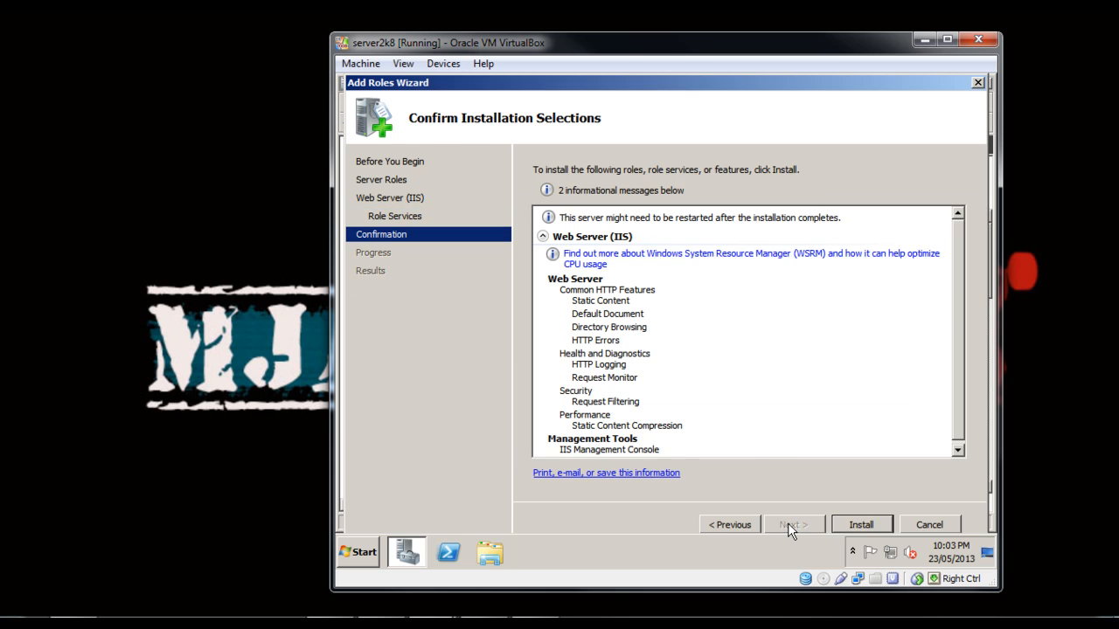
left_click(864, 526)
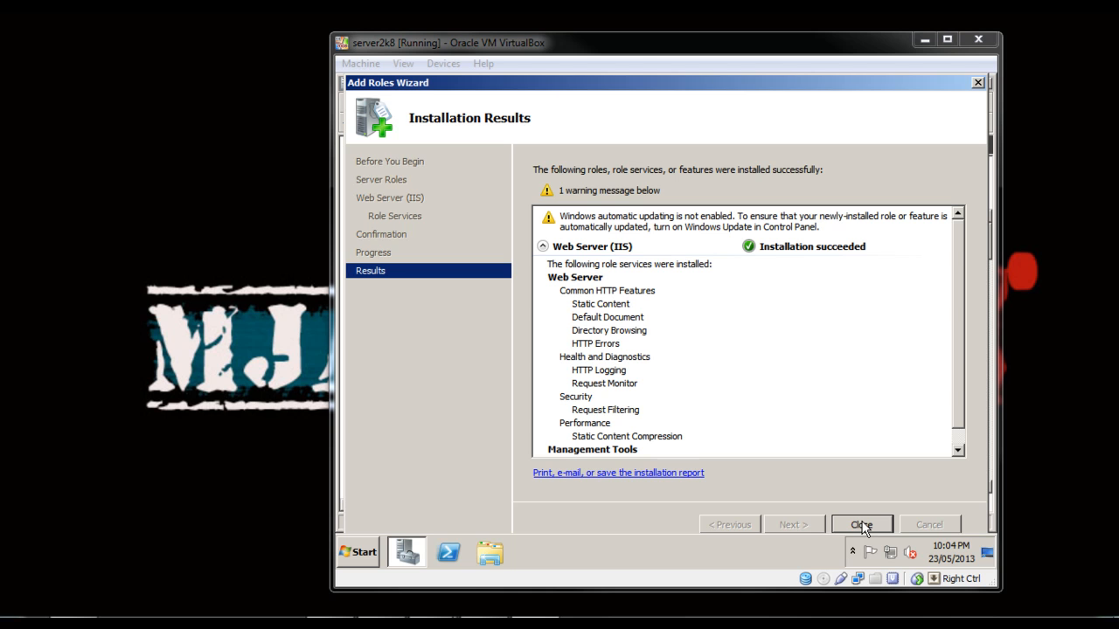
left_click(861, 525)
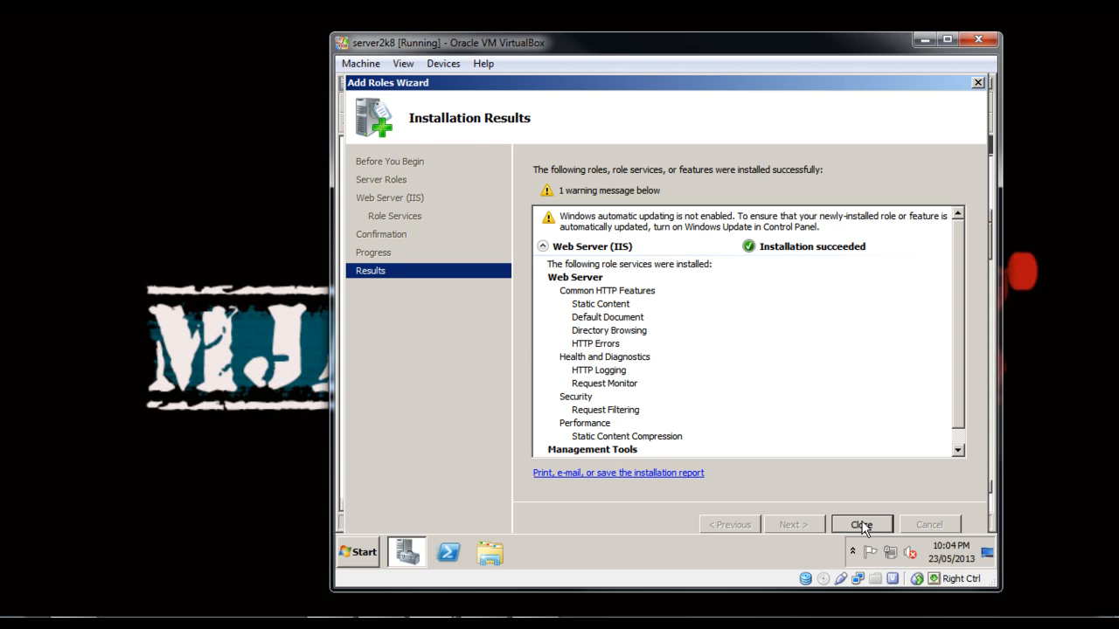
Open Internet Information Services (IIS) Manager under the Web Server role and select Default Web Site in SERV2K8's sites.
left_click(421, 210)
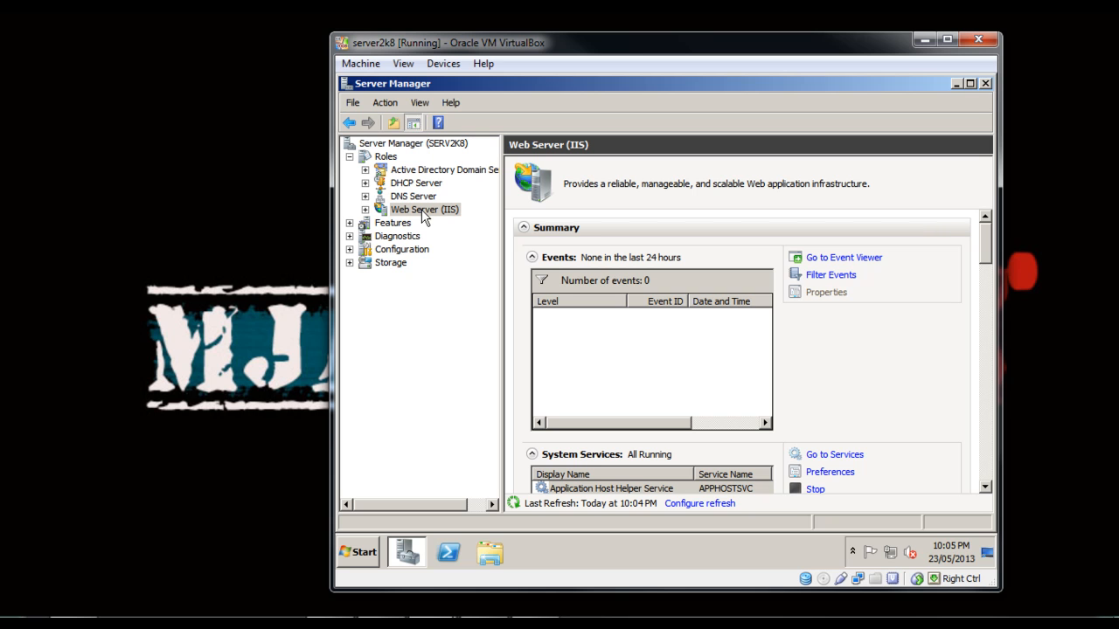
left_click(366, 209)
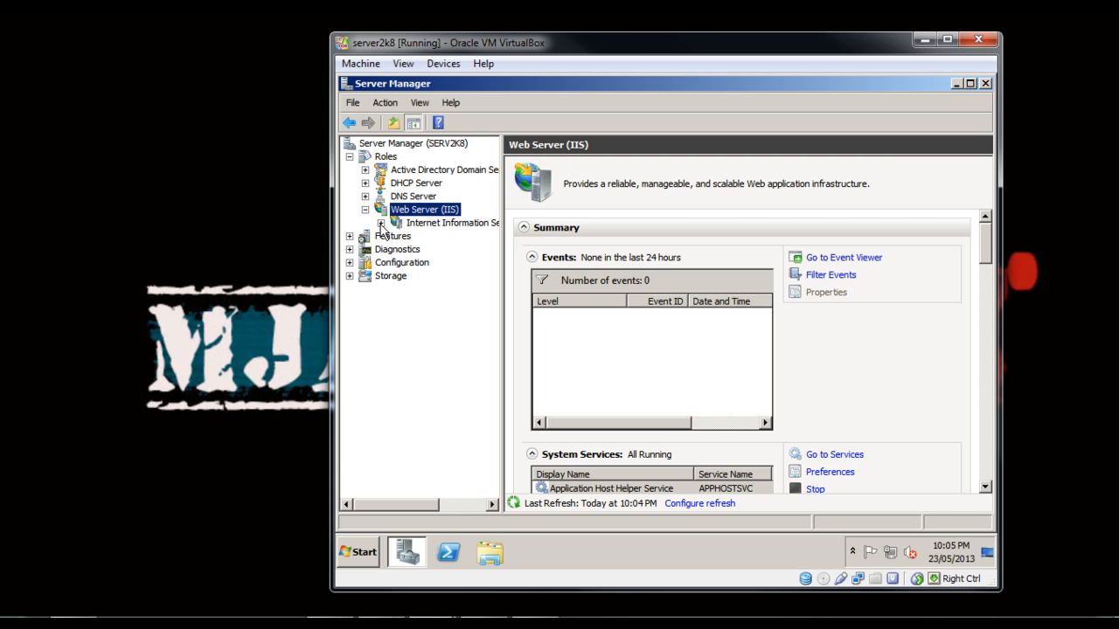
left_click(420, 224)
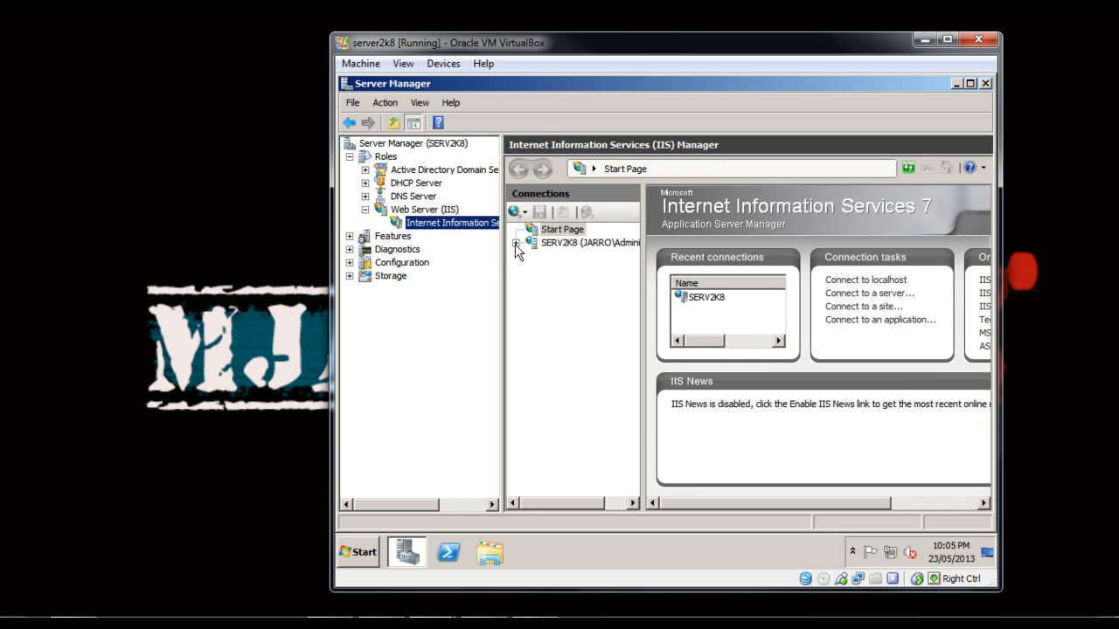
left_click(562, 243)
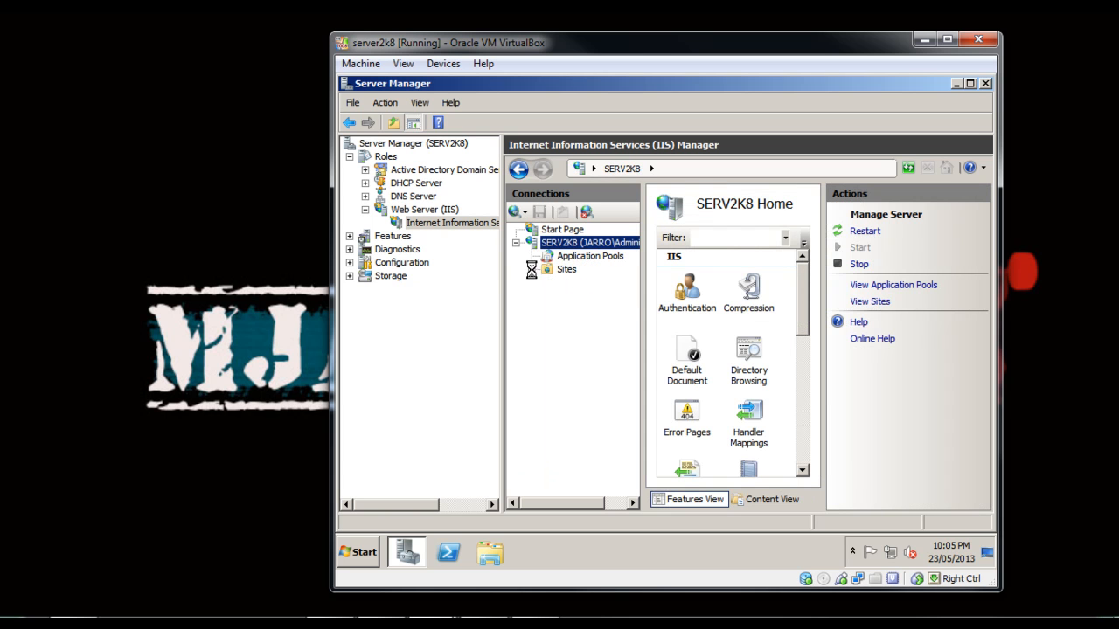
left_click(530, 269)
left_click(580, 284)
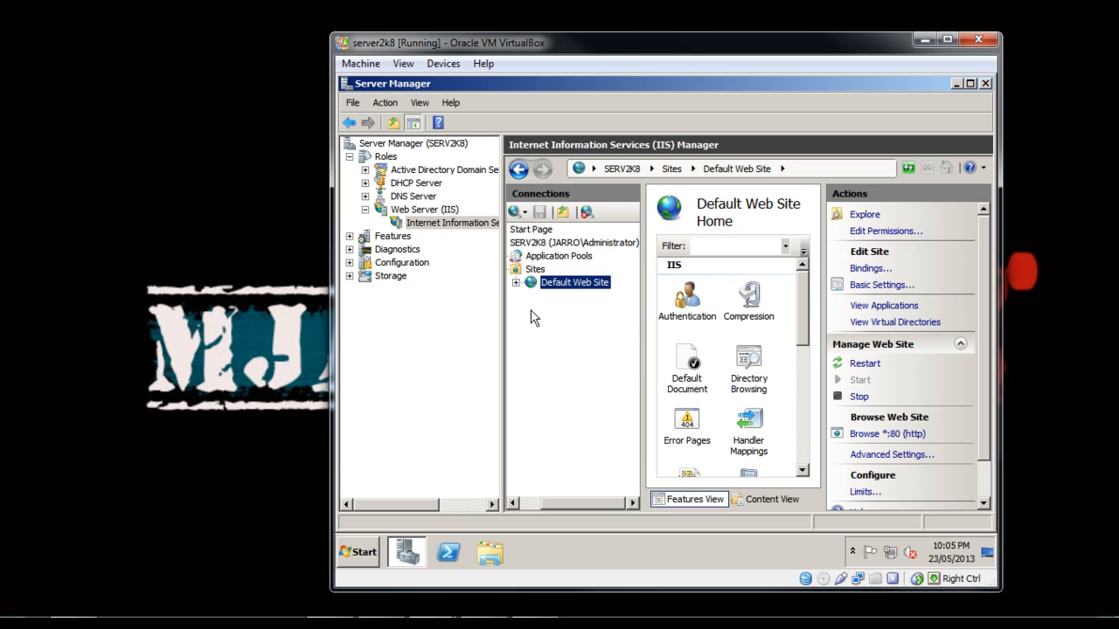
Explore the Default Web Site's wwwroot folder and check its files.
left_click(867, 215)
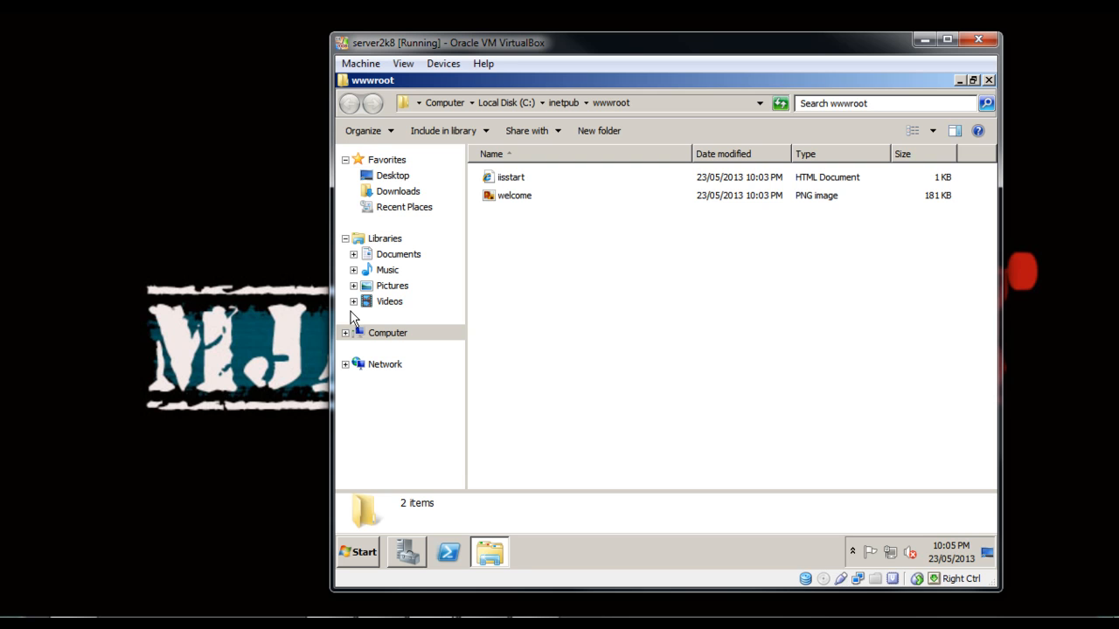
key("super")
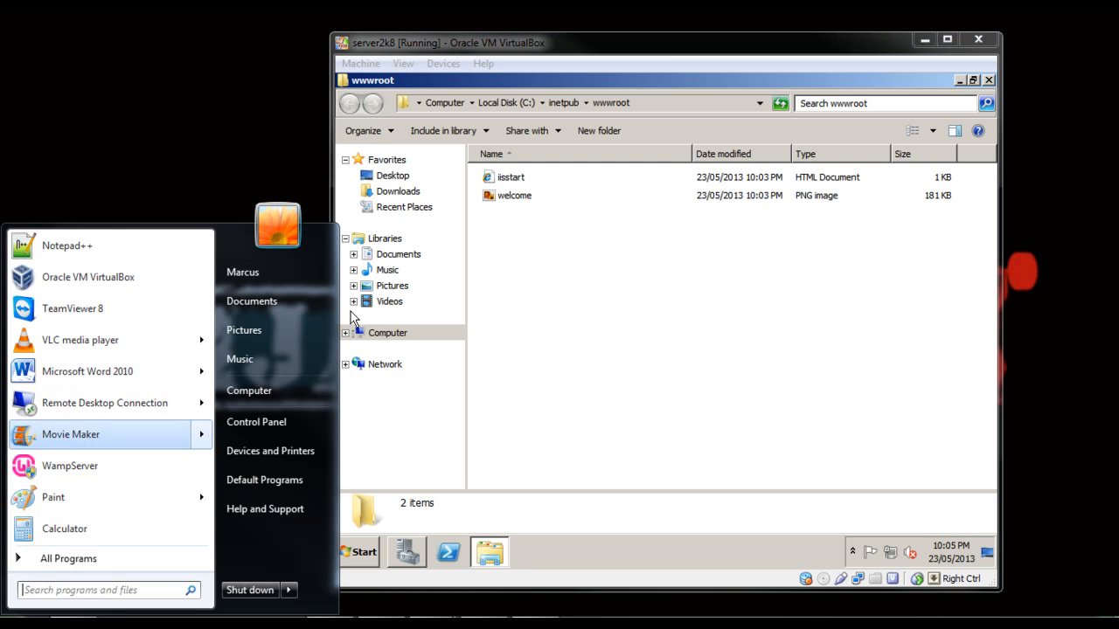
left_click(227, 618)
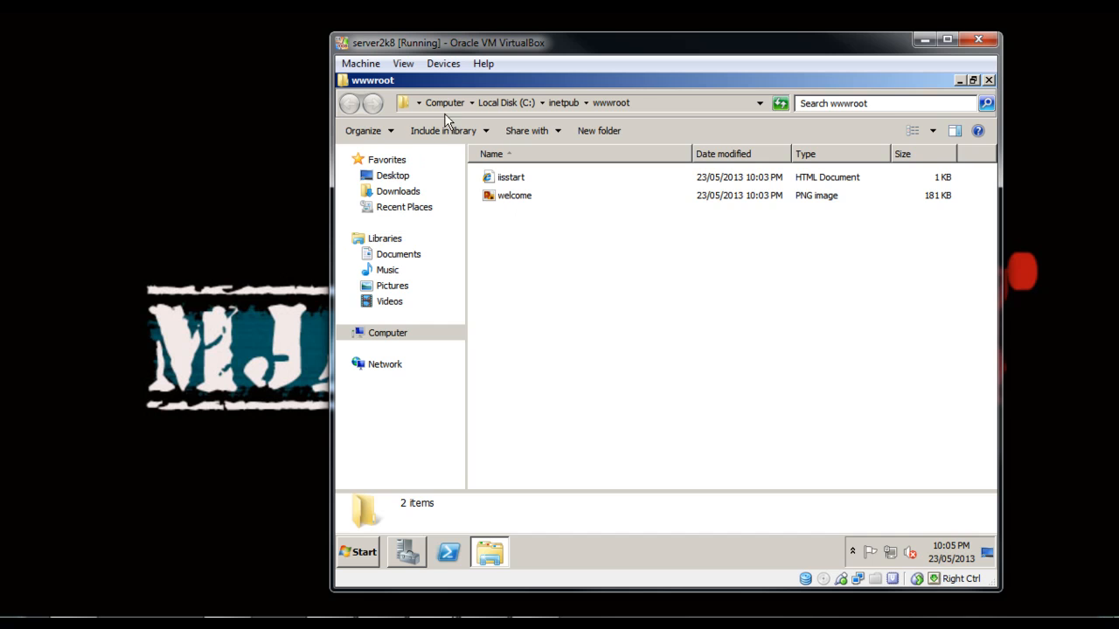
left_click(959, 79)
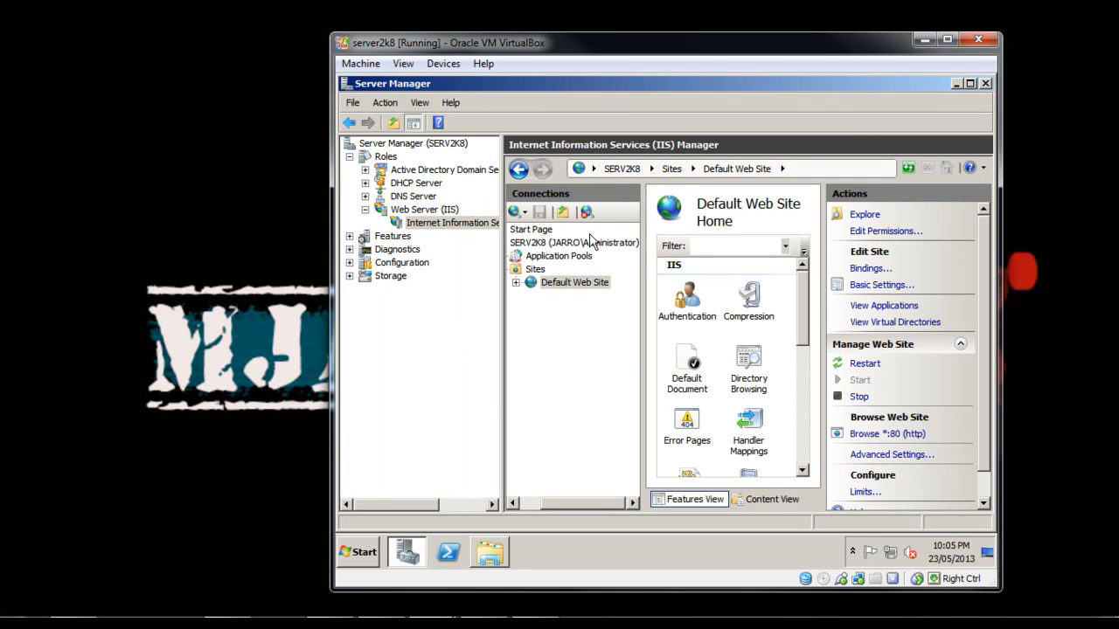
left_click(492, 551)
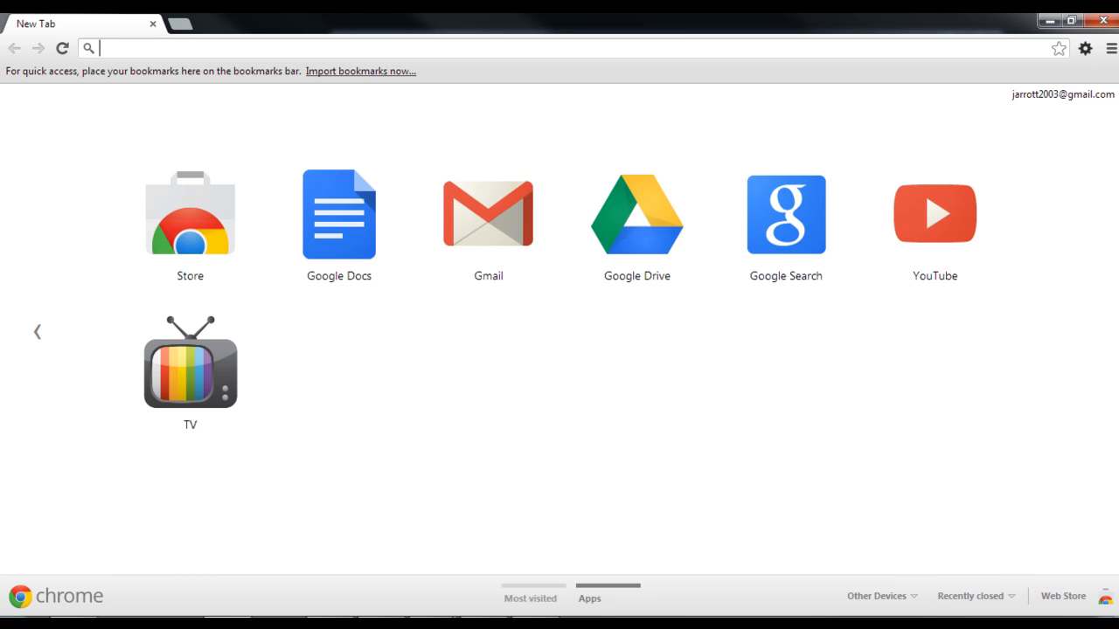
type("hhtp")
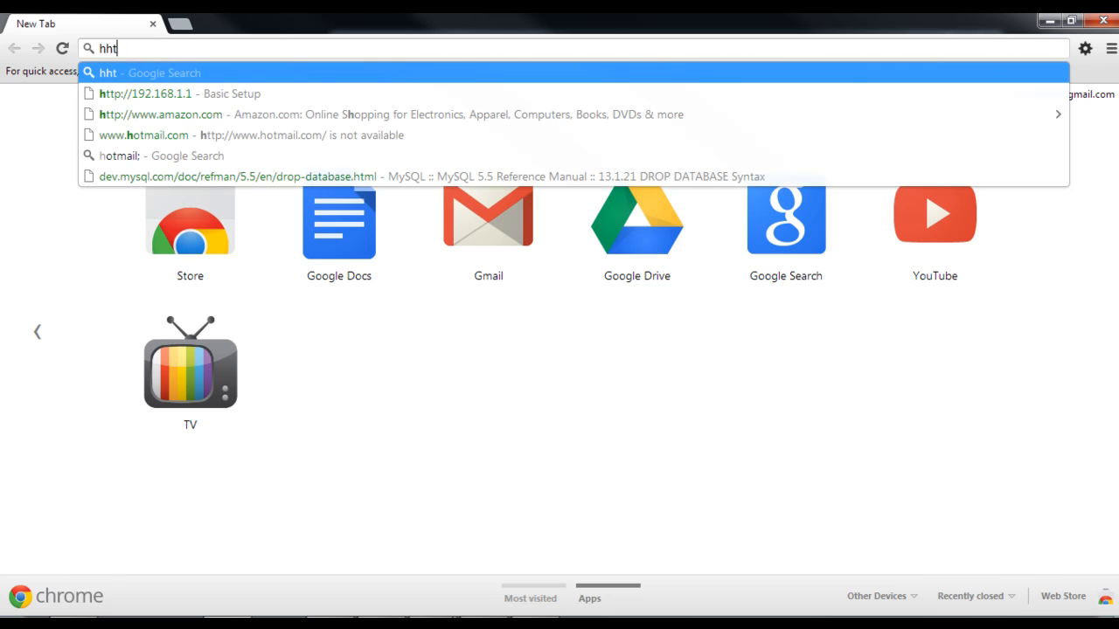
key("BackSpace")
key("BackSpace")
key("BackSpace")
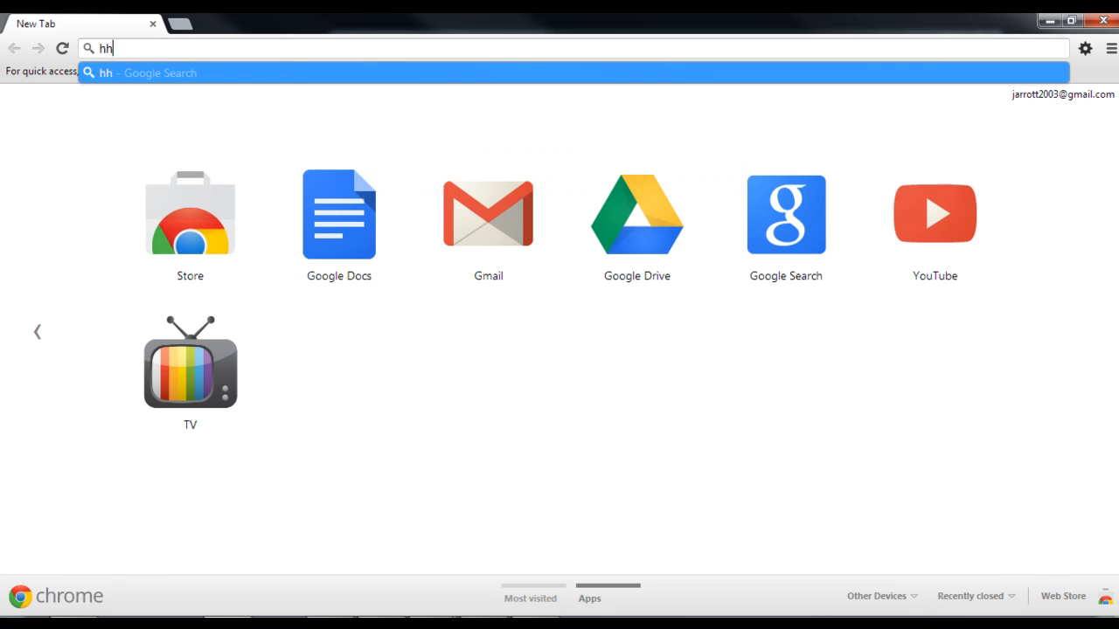
type("ttp")
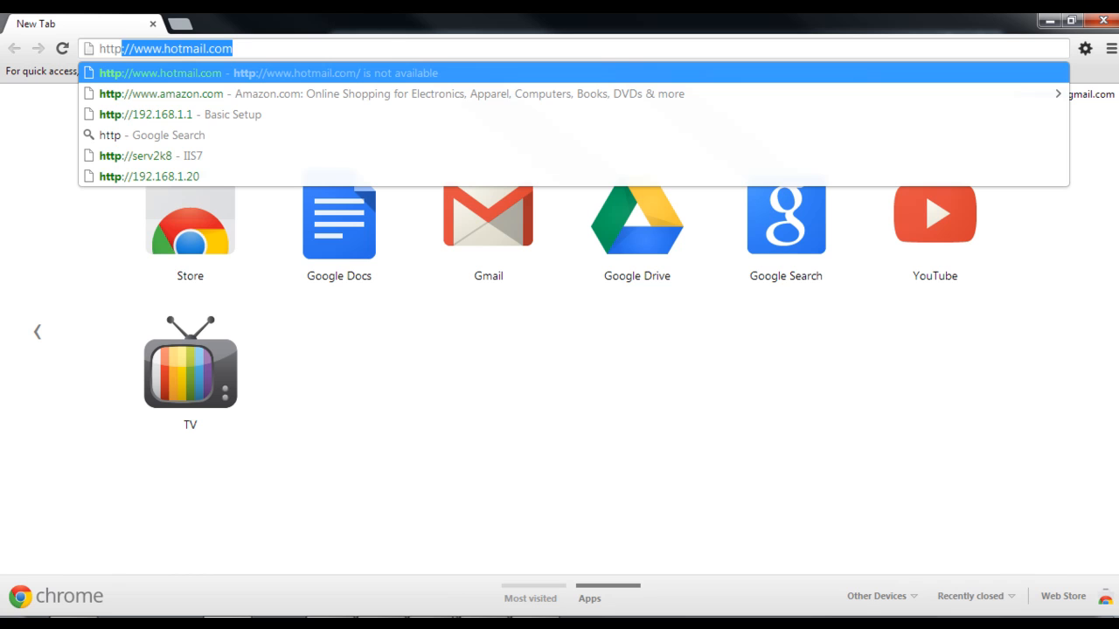
type("?")
type("/")
key("BackSpace")
key("BackSpace")
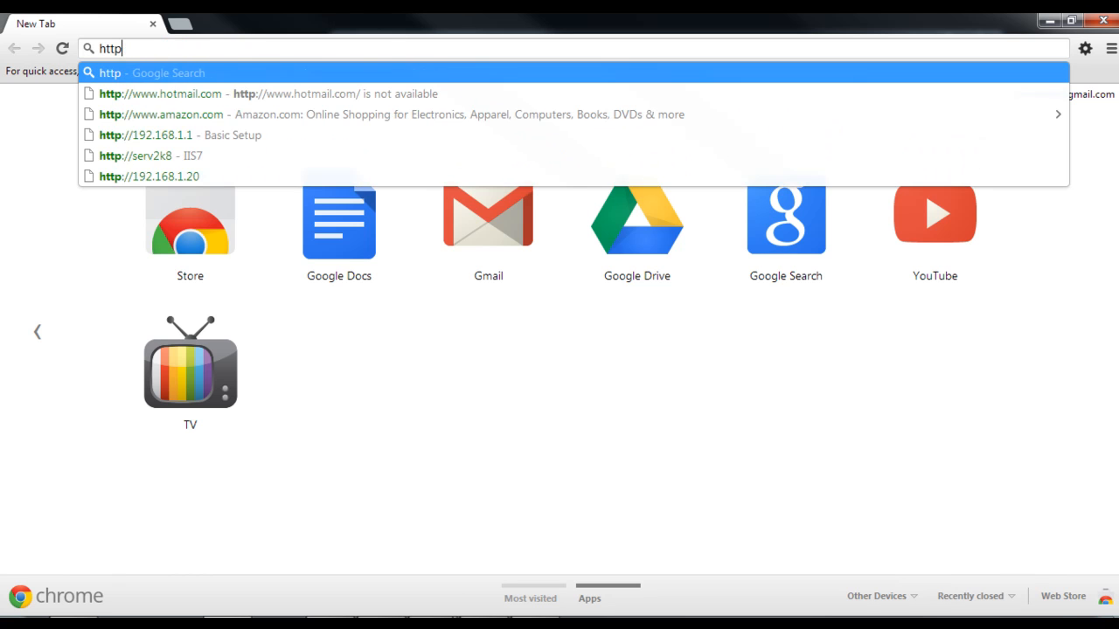
type("://")
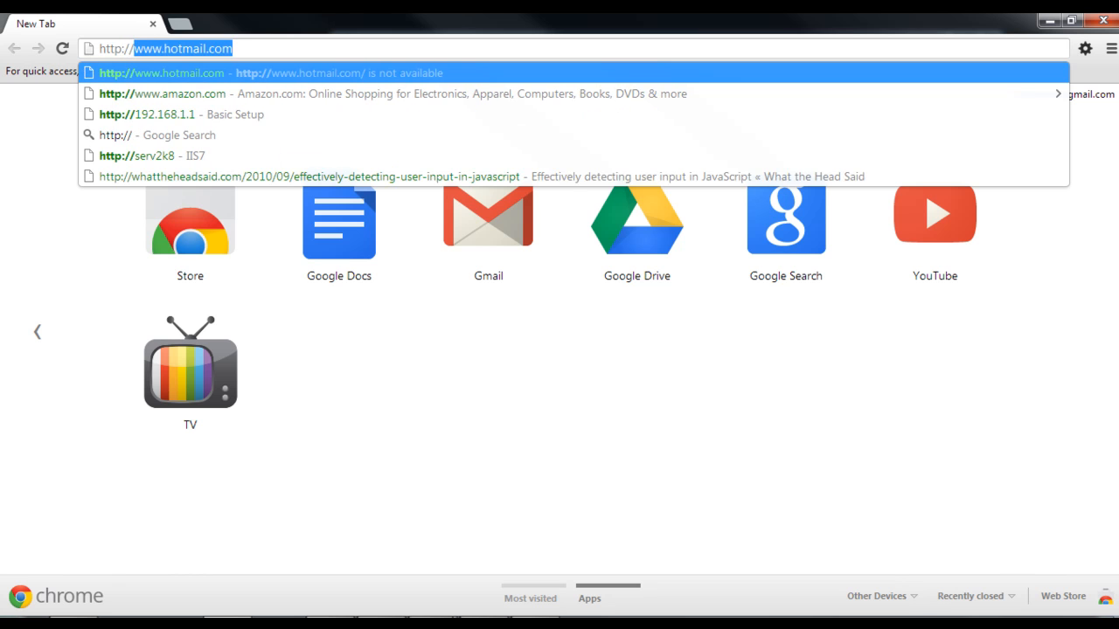
type("serv")
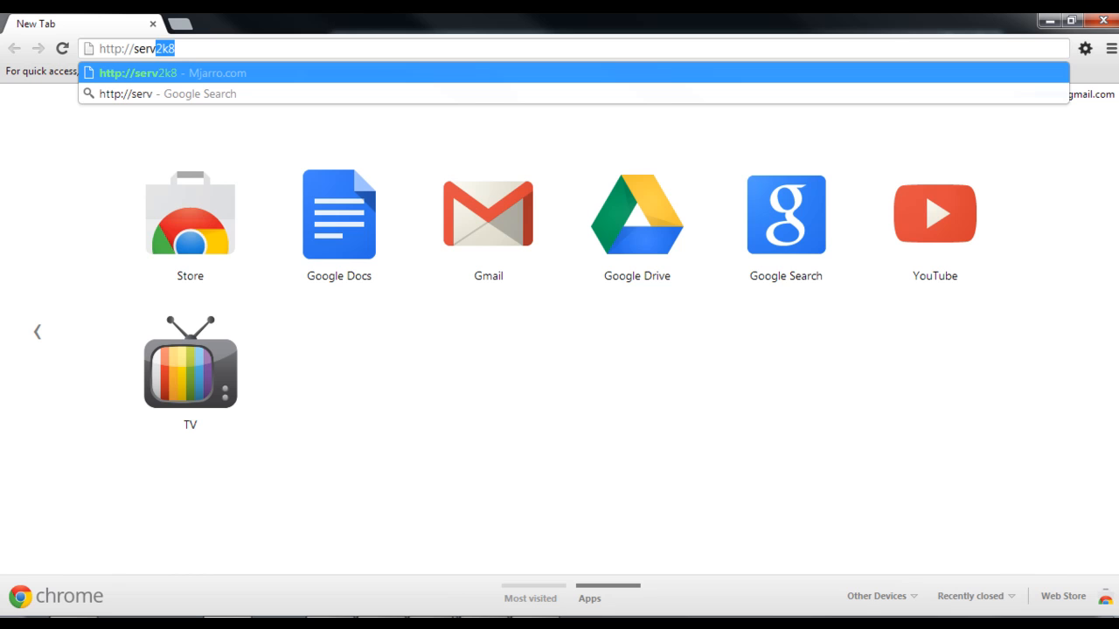
type("2k8")
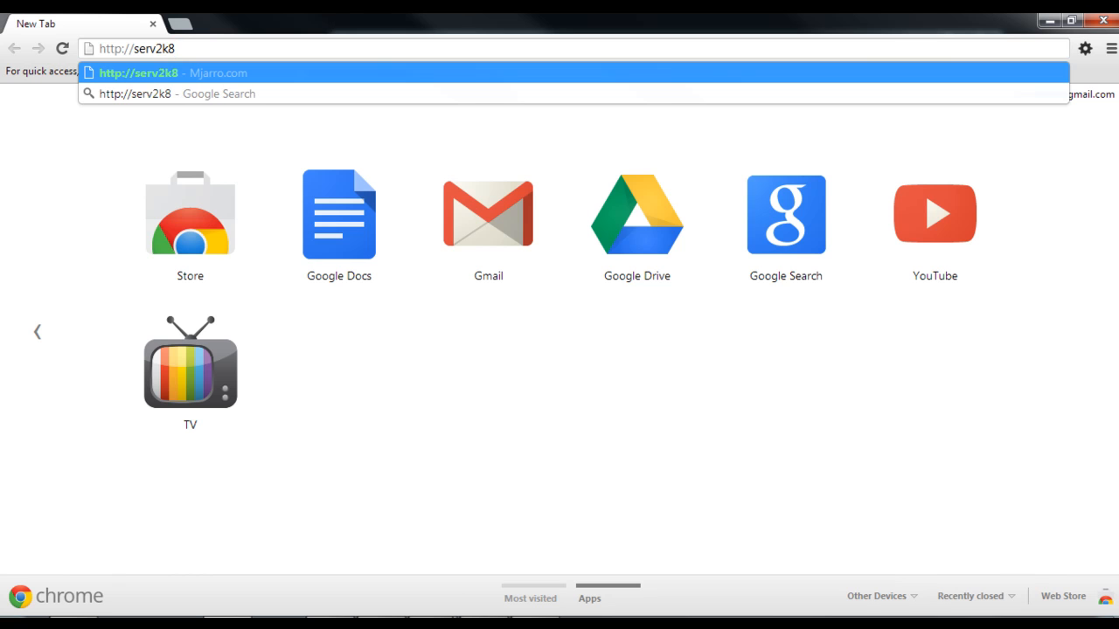
key("Return")
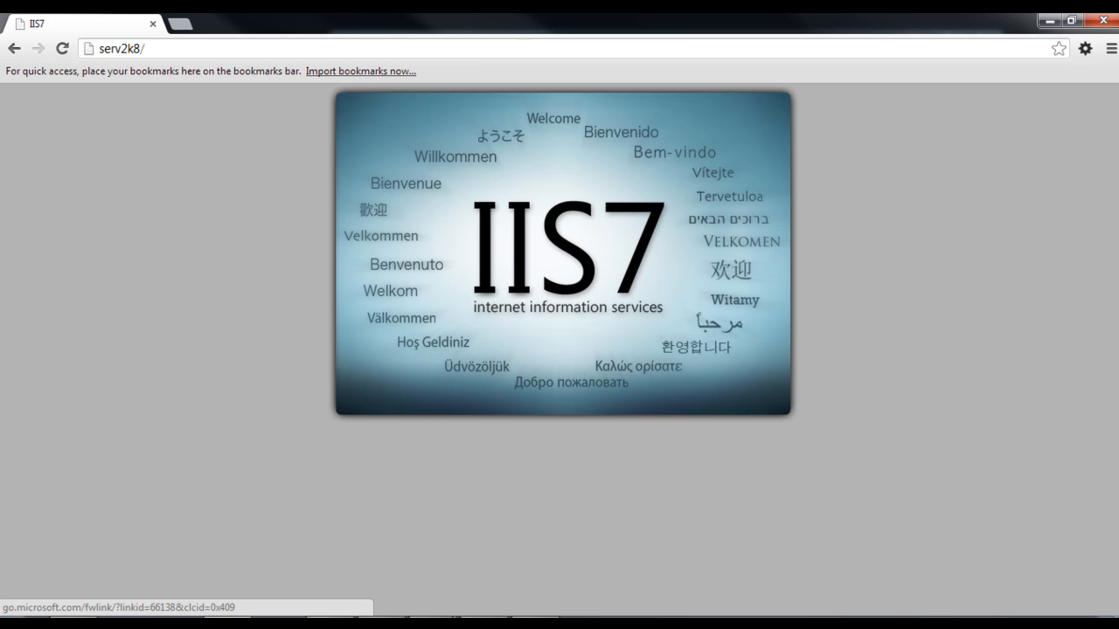
Load the web server's default site by its IP address, 192.168.1.20.
left_click(210, 49)
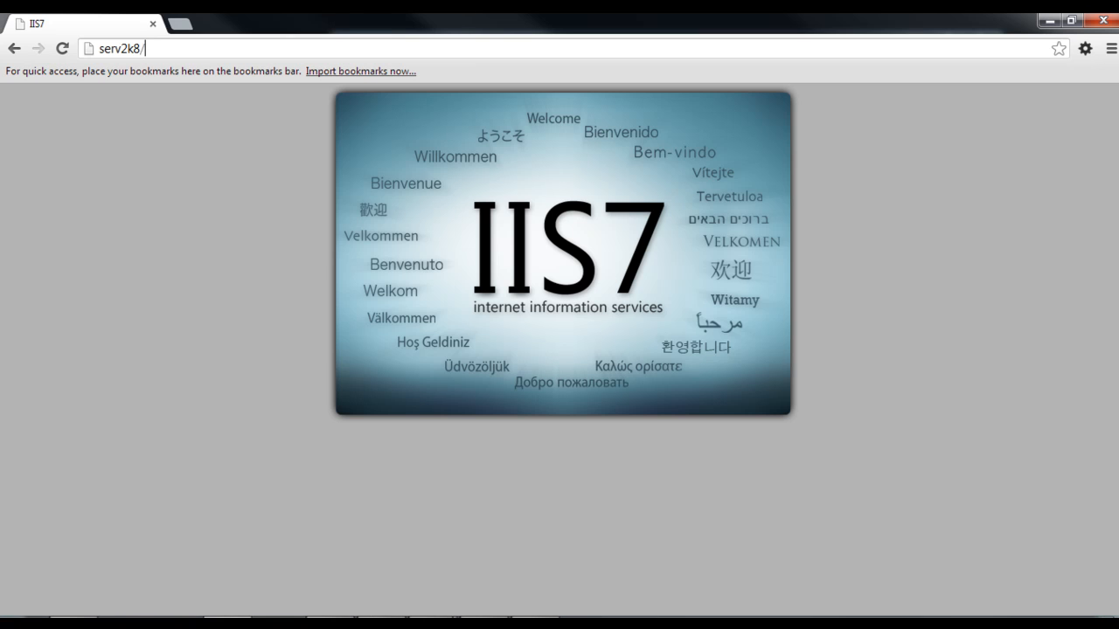
type("192.168.1")
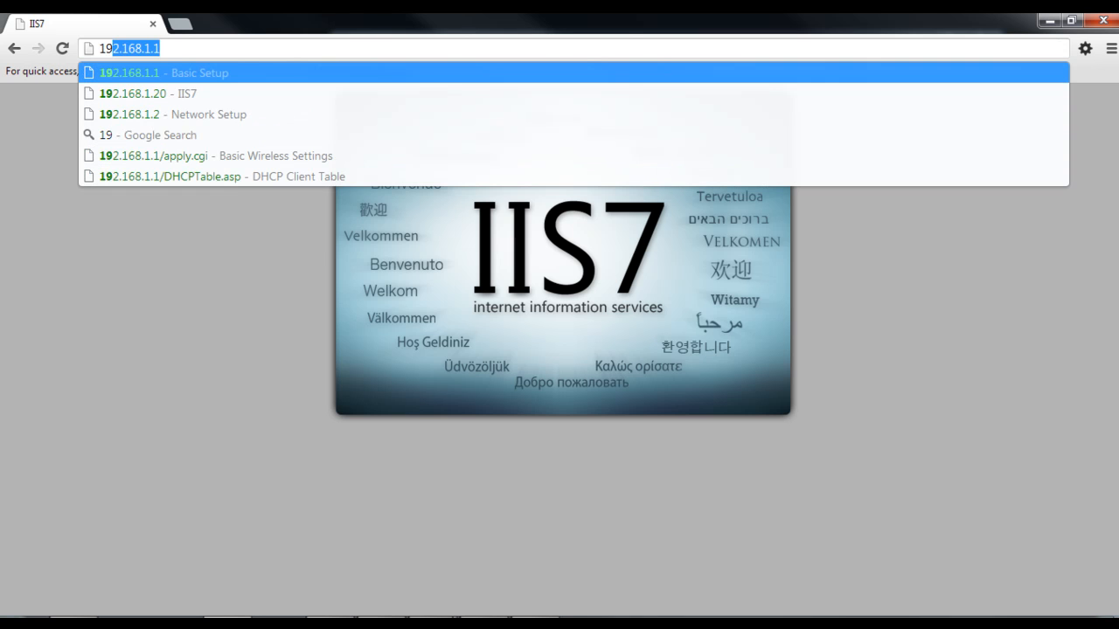
type(".")
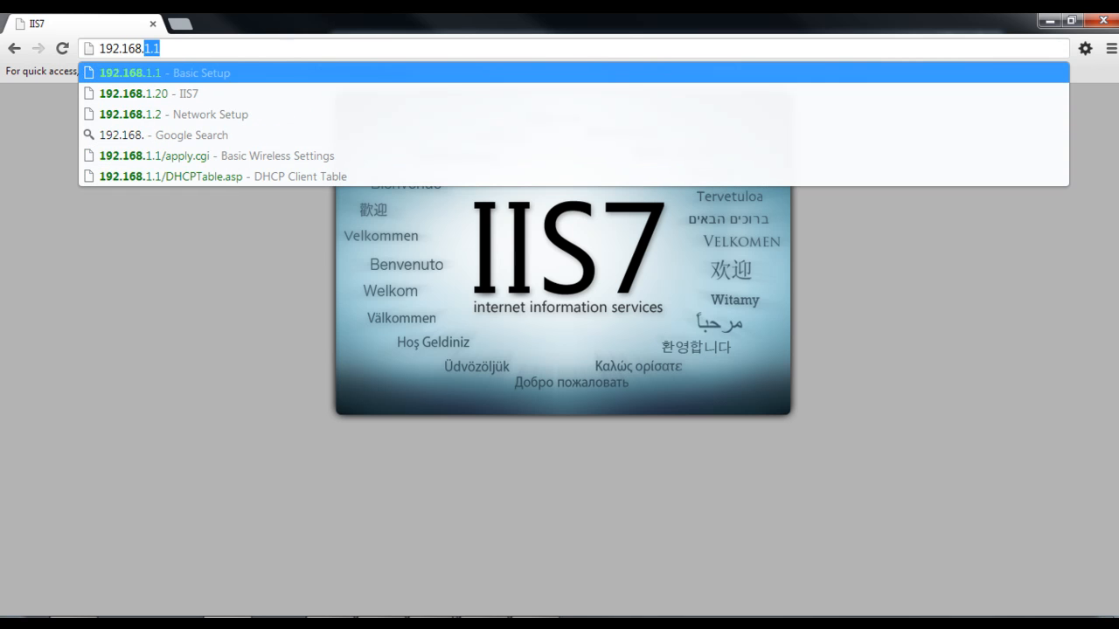
type("1.20")
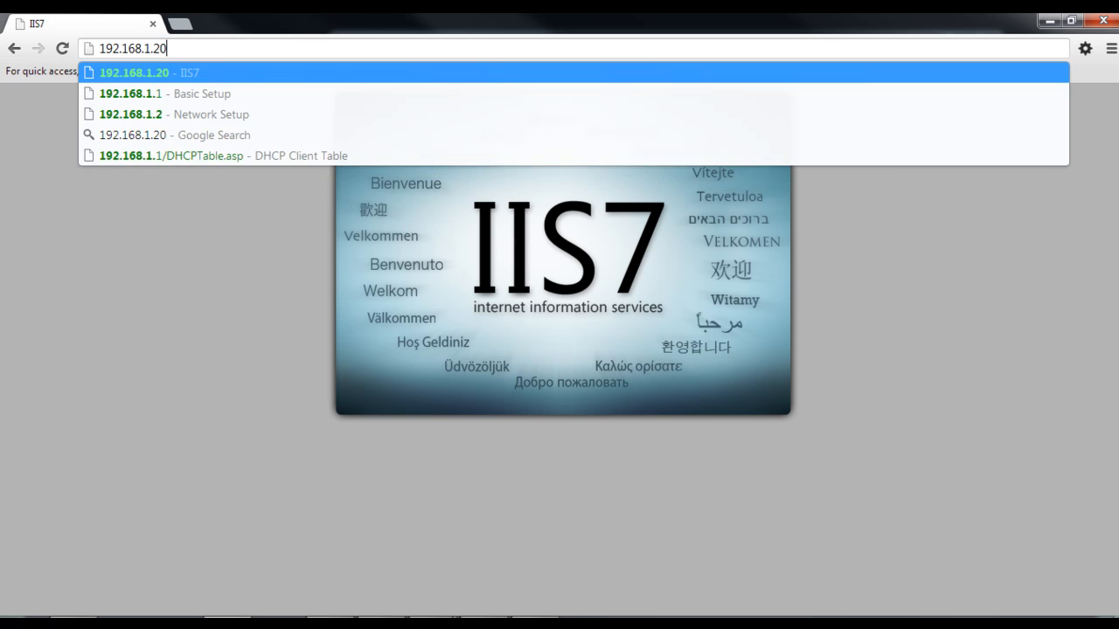
key("Return")
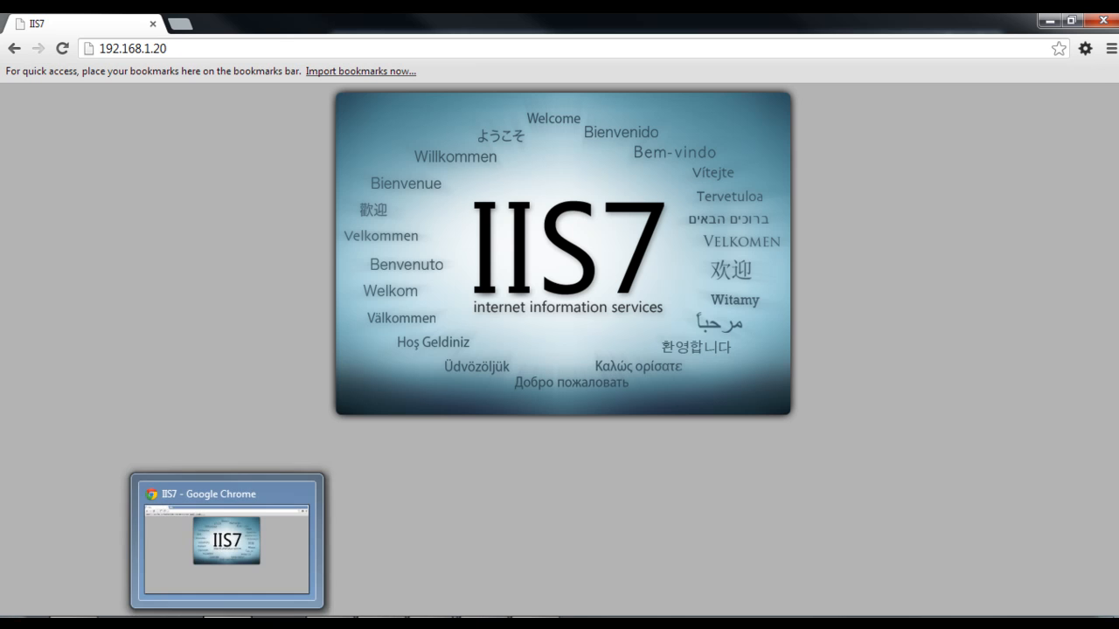
Switch to the server2k8 virtual machine and select the iisstart file in the wwwroot folder.
left_click(227, 622)
left_click(511, 181)
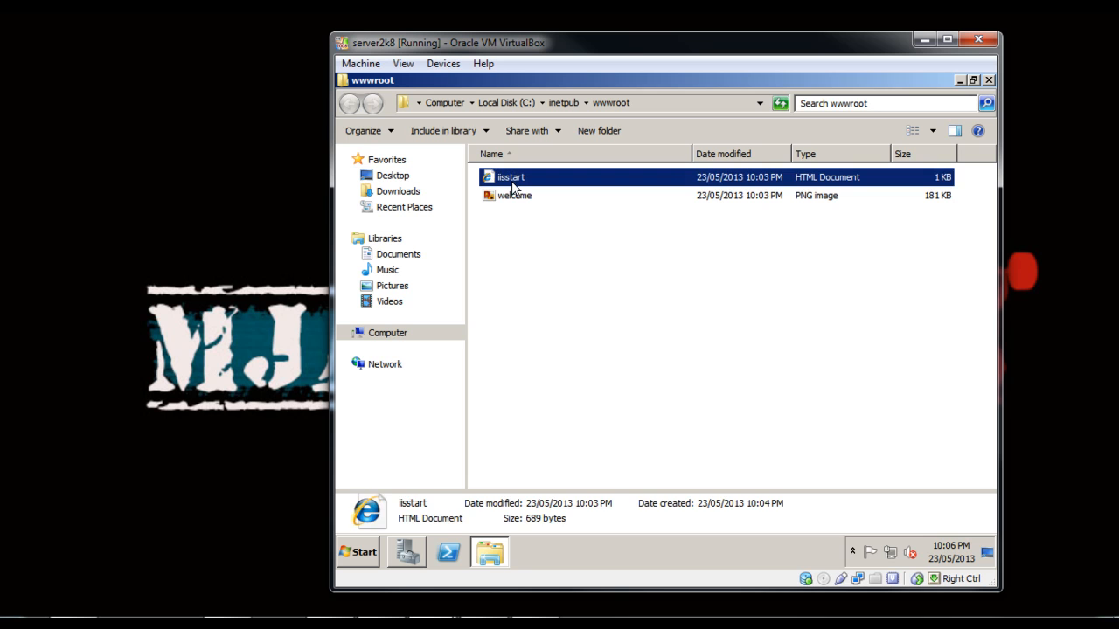
right_click(512, 179)
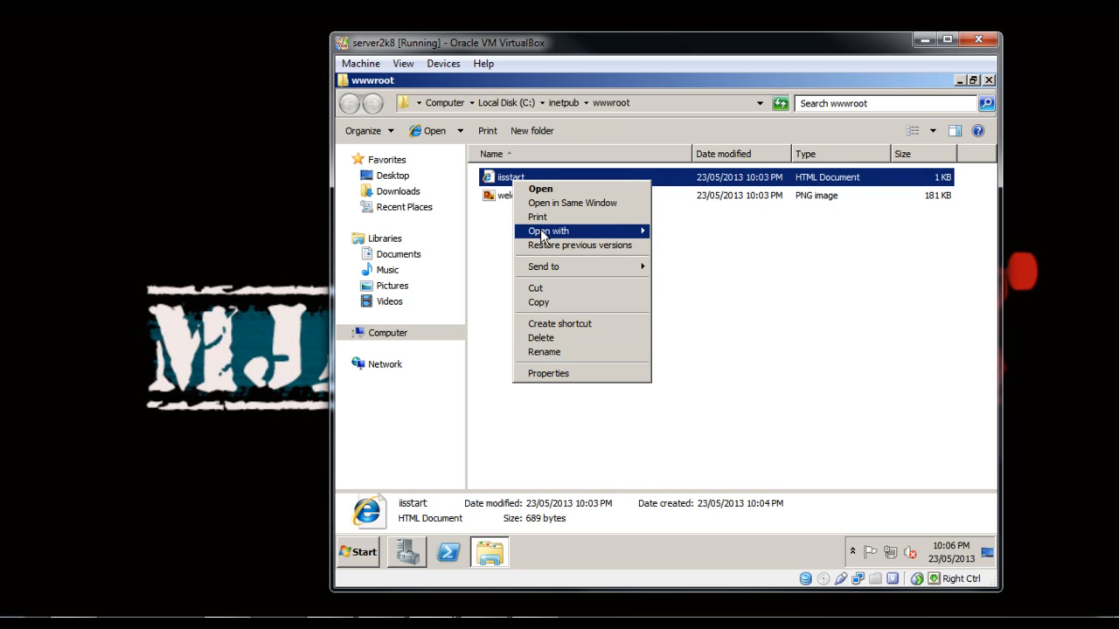
mouse_move(603, 231)
left_click(718, 232)
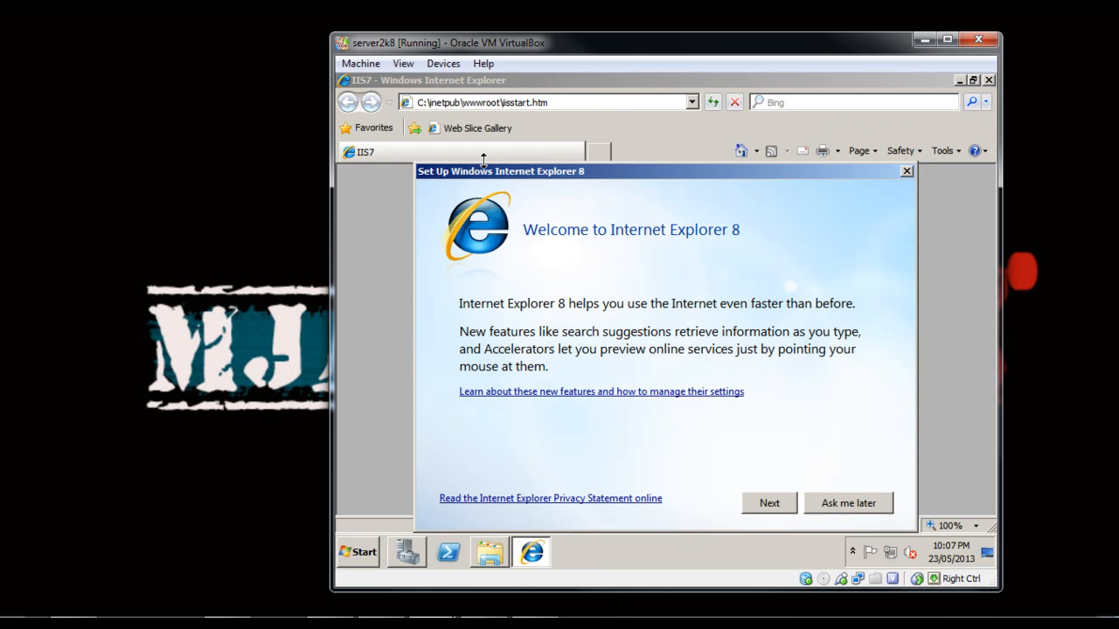
left_click(822, 507)
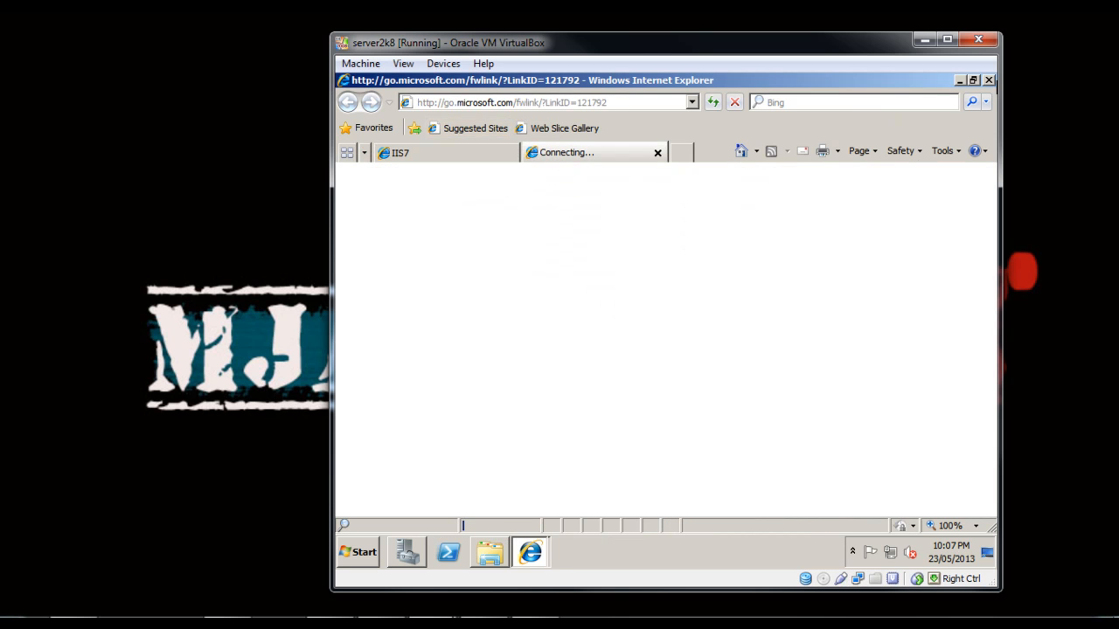
left_click(657, 153)
left_click(482, 558)
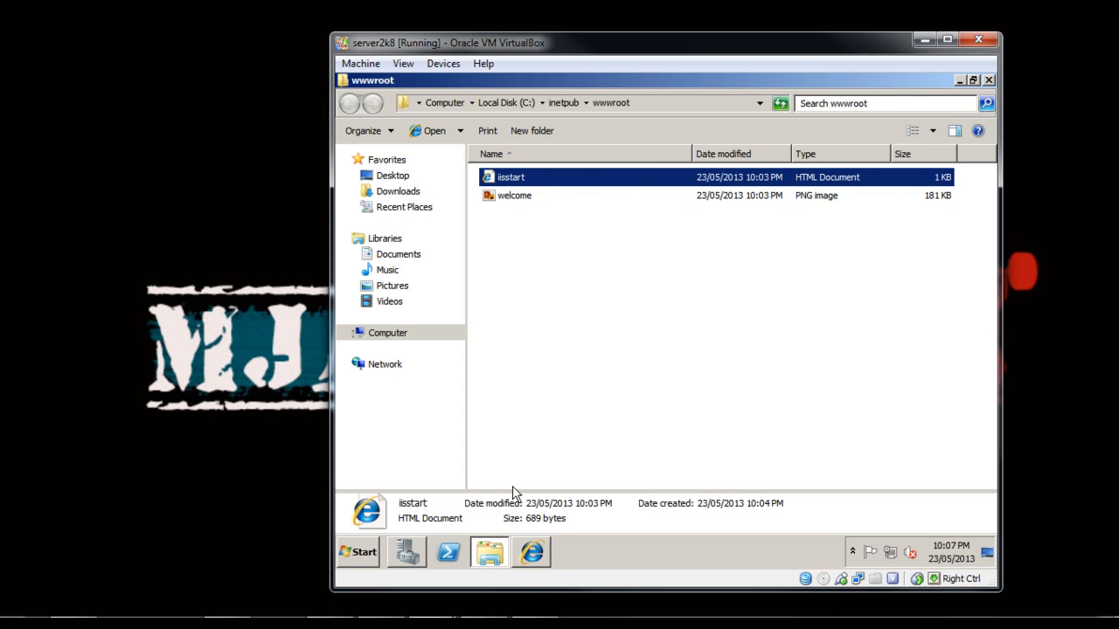
Open iisstart with Notepad and change the page title to "IIS7 OSP".
right_click(500, 184)
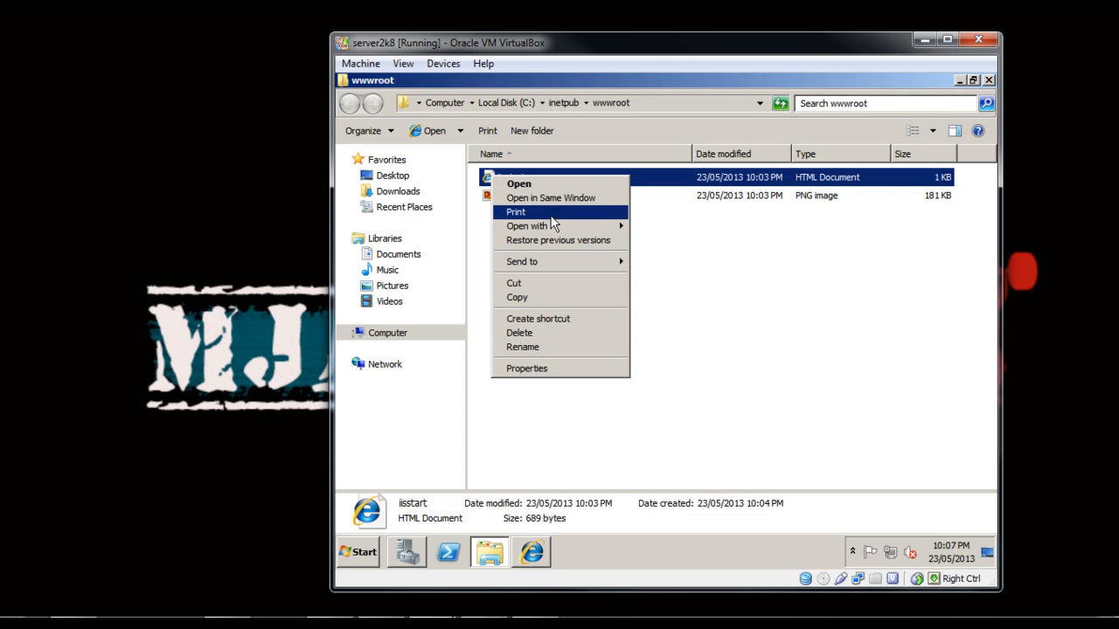
mouse_move(568, 223)
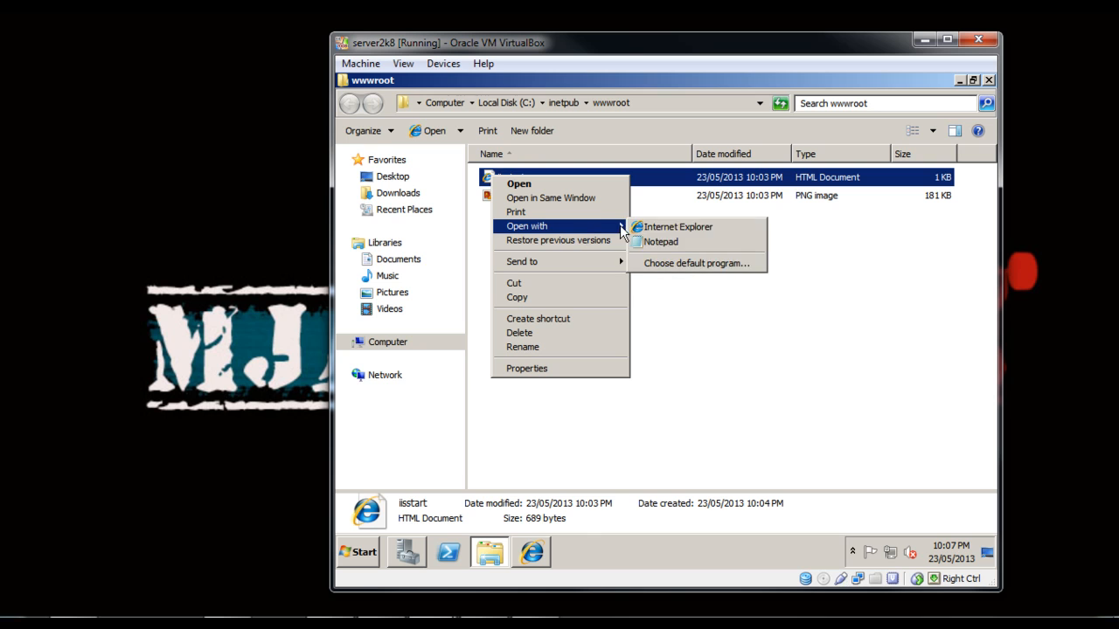
left_click(659, 242)
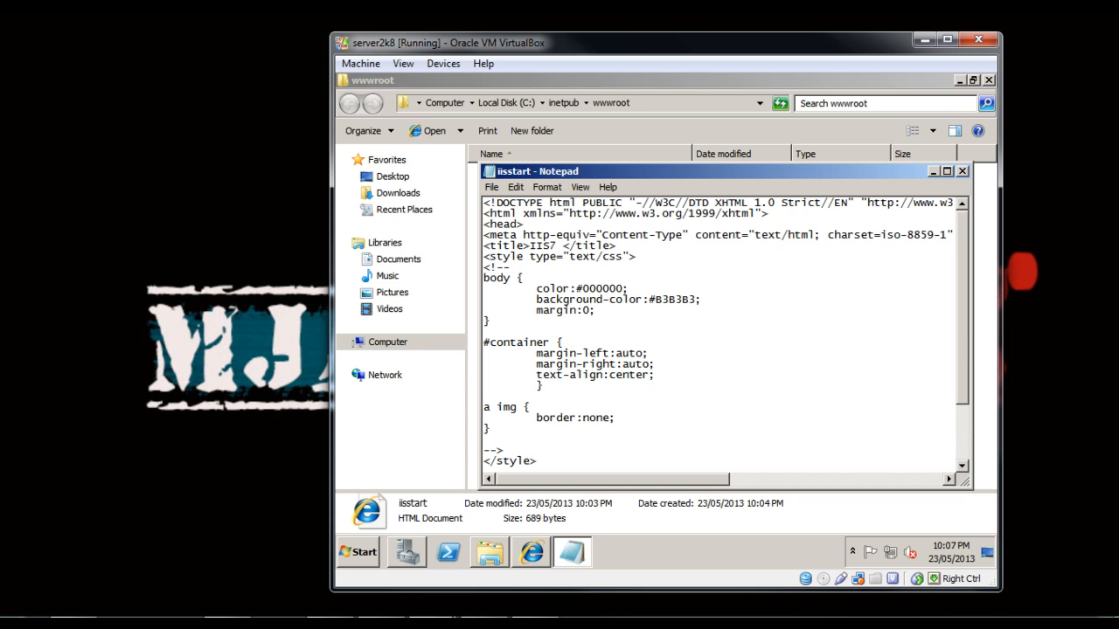
type("OSP")
Add the line <h1>Welcome to OSP everyone</h1> directly below the opening body tag.
scroll(519, 354, "down", 2)
scroll(518, 354, "down", 1)
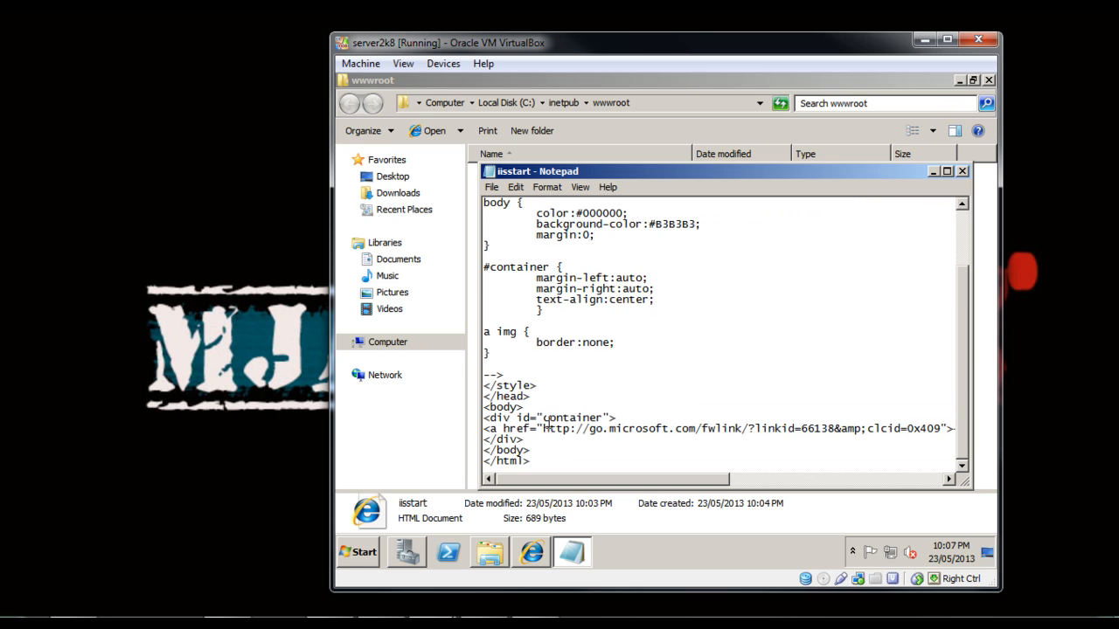
left_click(539, 407)
key("Return")
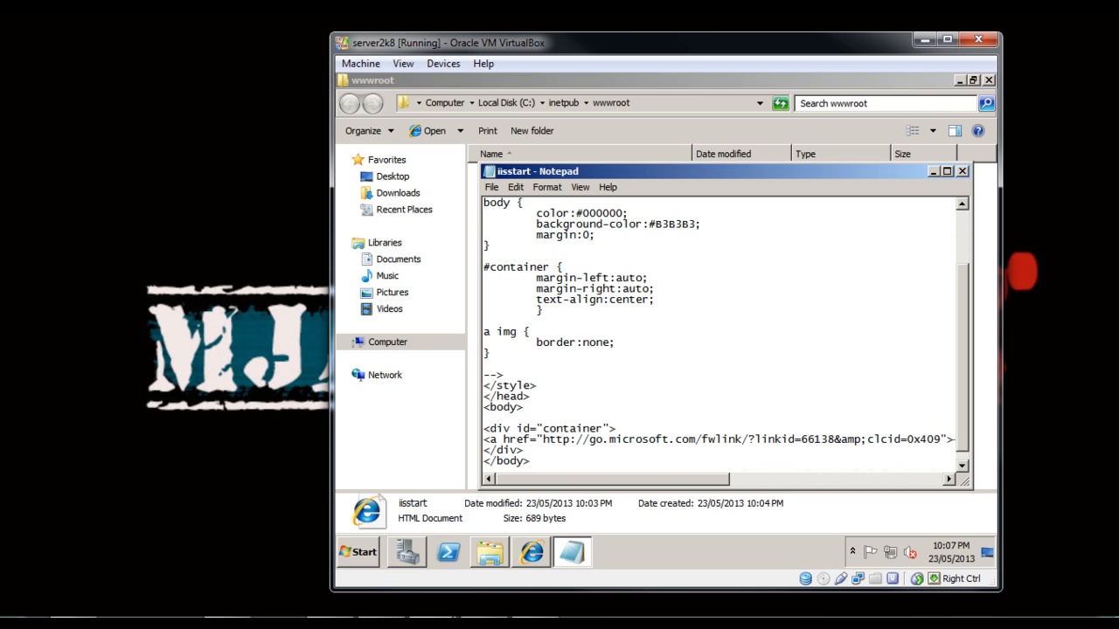
type("<")
type("h1>")
type("Wel")
type("co")
type("me to ")
type("OPS")
key("BackSpace")
key("BackSpace")
type("SP")
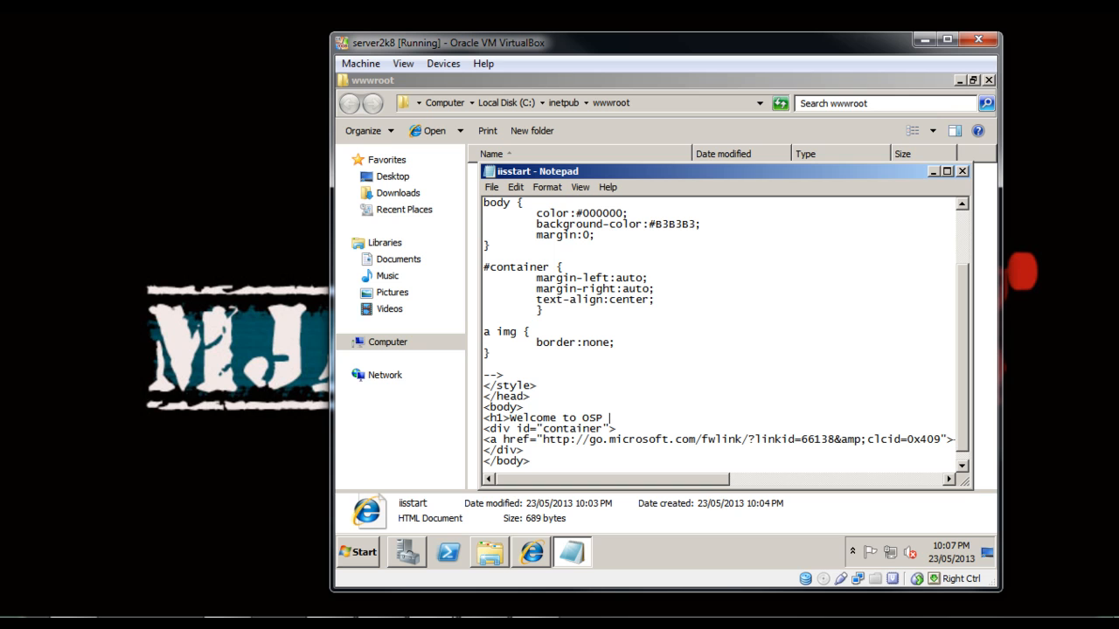
type(" everyone")
type("</h1>")
Save and close the edited iisstart file and reload 192.168.1.20 in the host PC's browser.
key("ctrl+s")
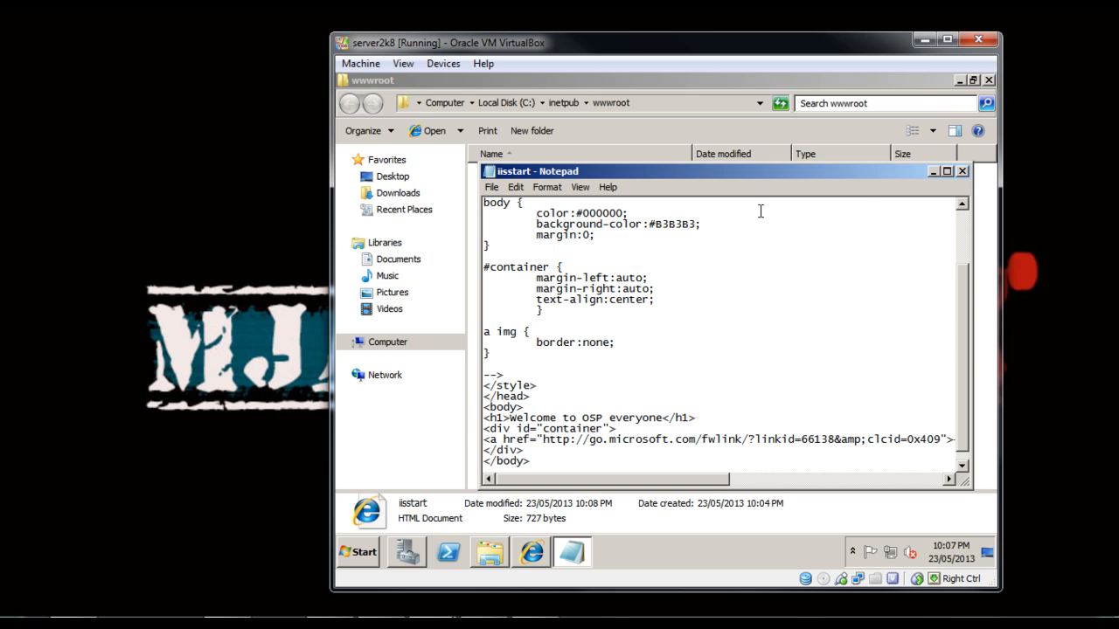
left_click(962, 171)
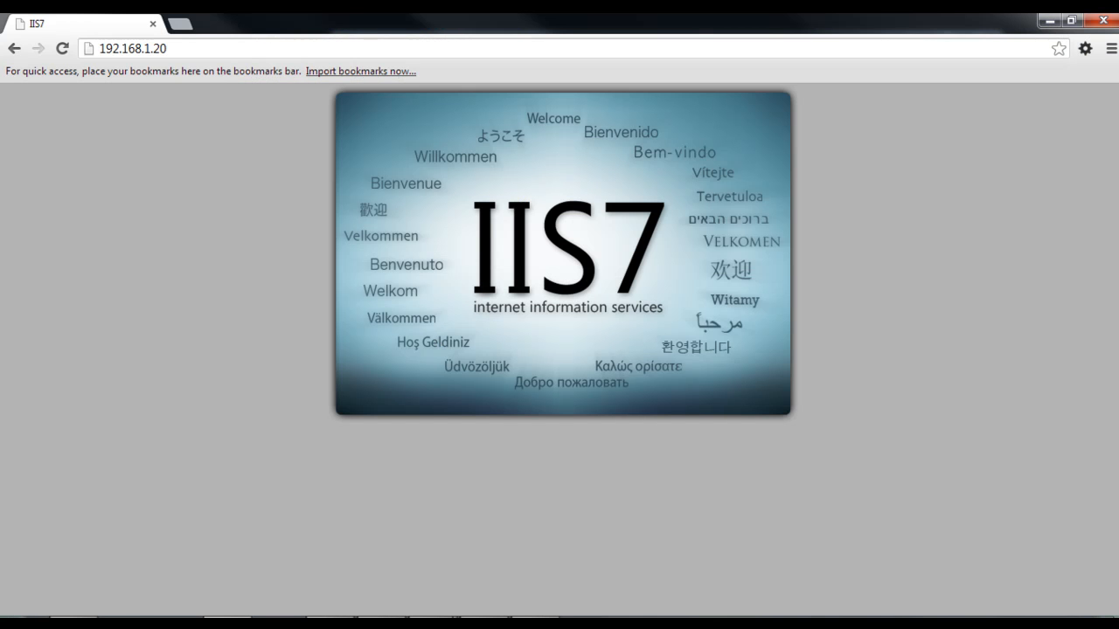
key("F5")
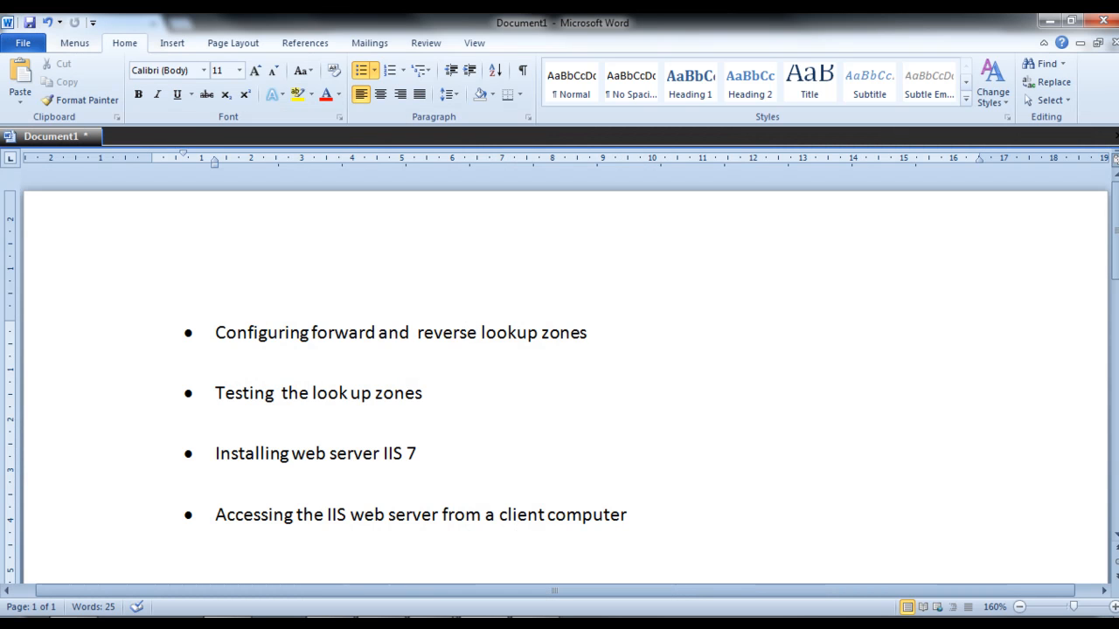
Close the topic list in Word, minimize the browser and start closing the server2k8 virtual machine.
scroll(560, 376, "down", 3)
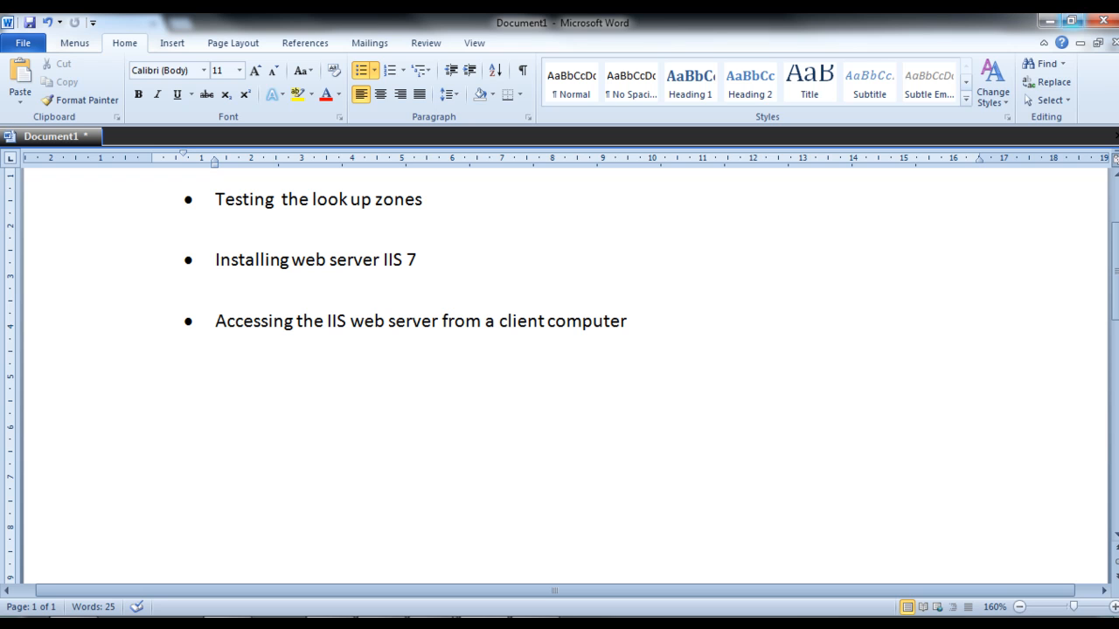
left_click(1103, 20)
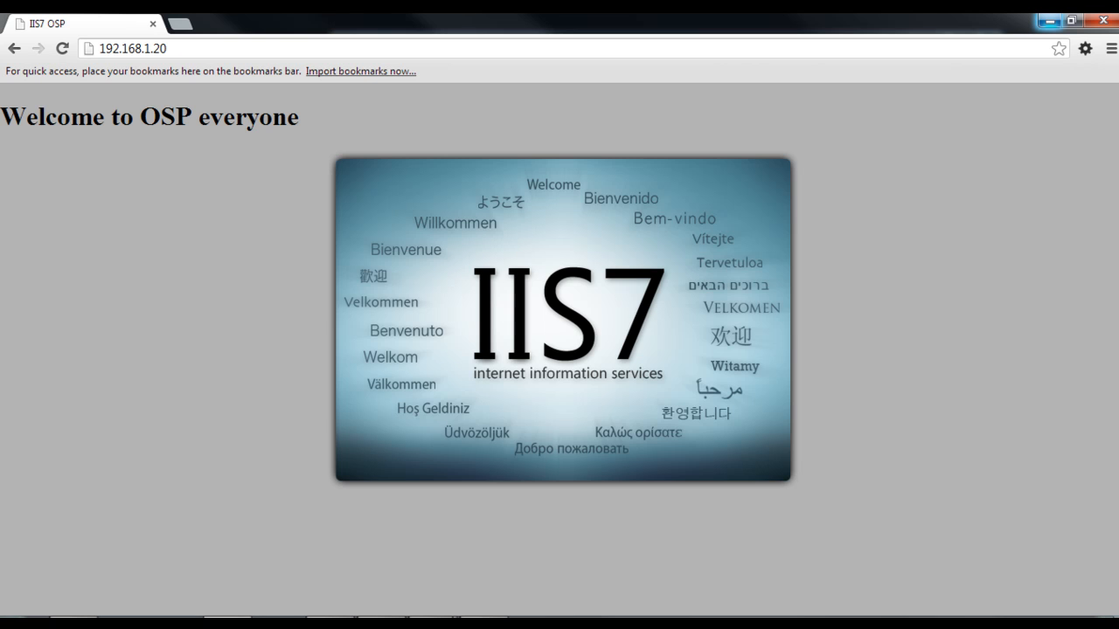
left_click(1048, 21)
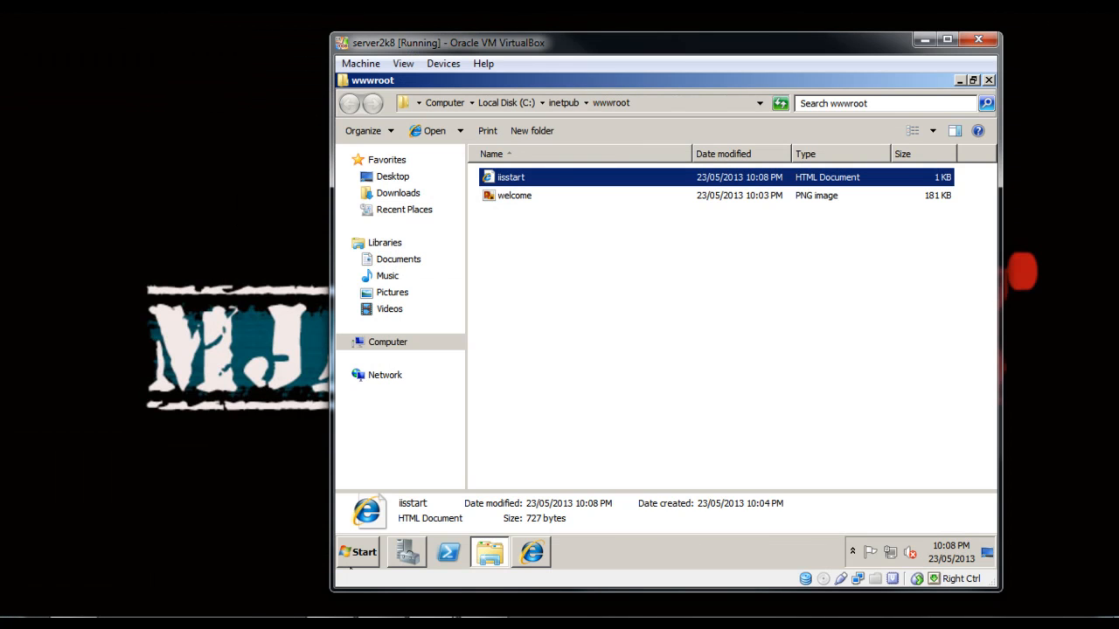
left_click(978, 39)
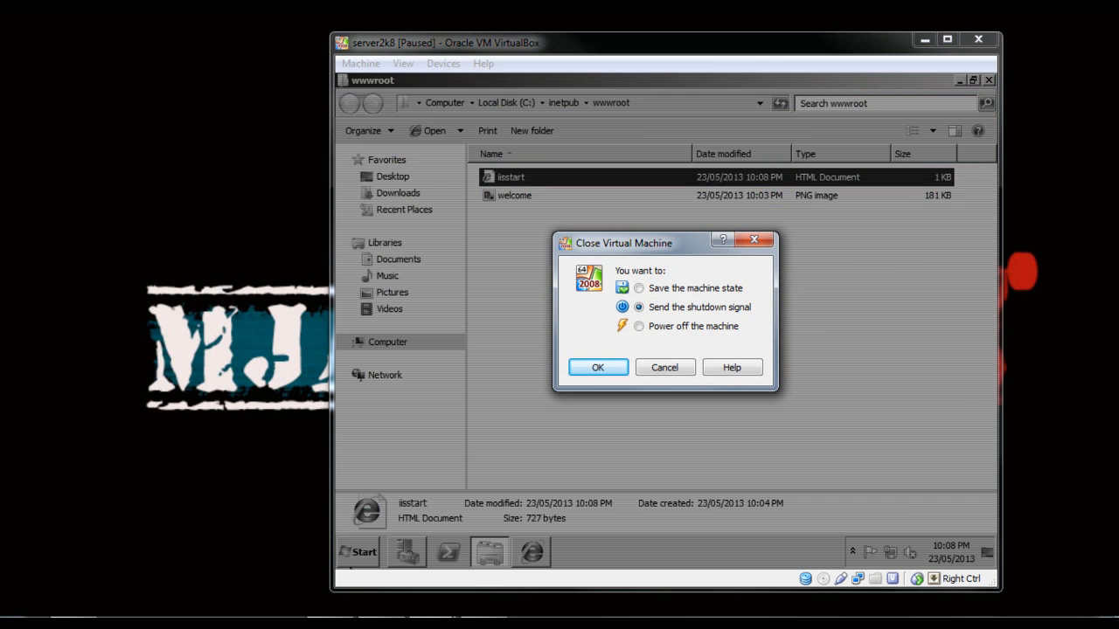